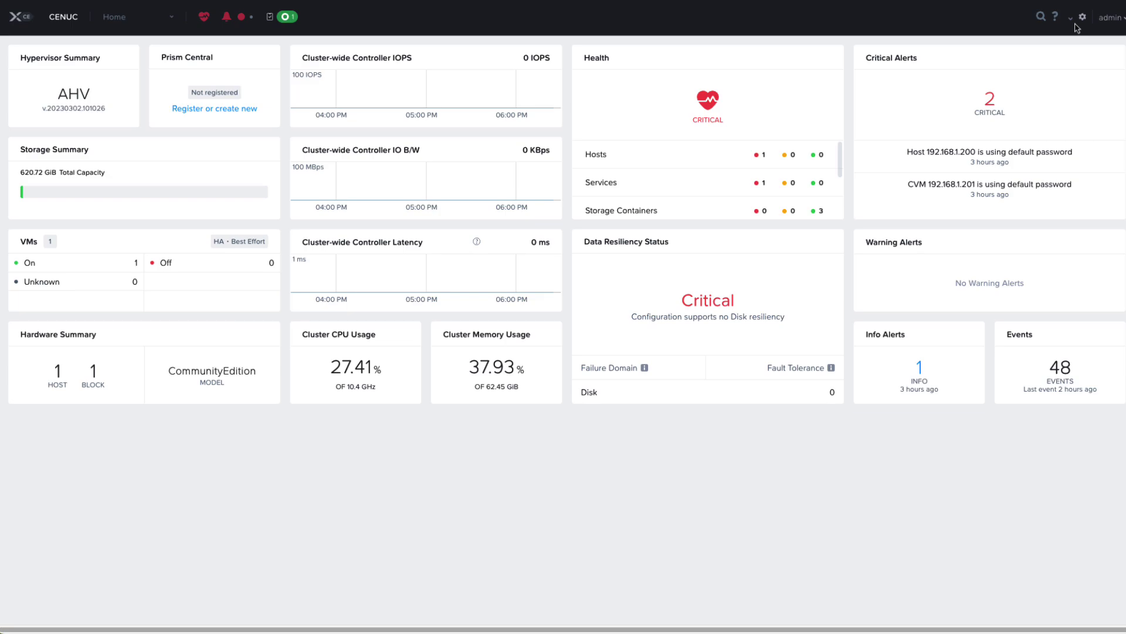
Check the product version and build details in About Nutanix from the admin menu, then close it
{"action": "left_click", "coordinate": [1116, 24]}
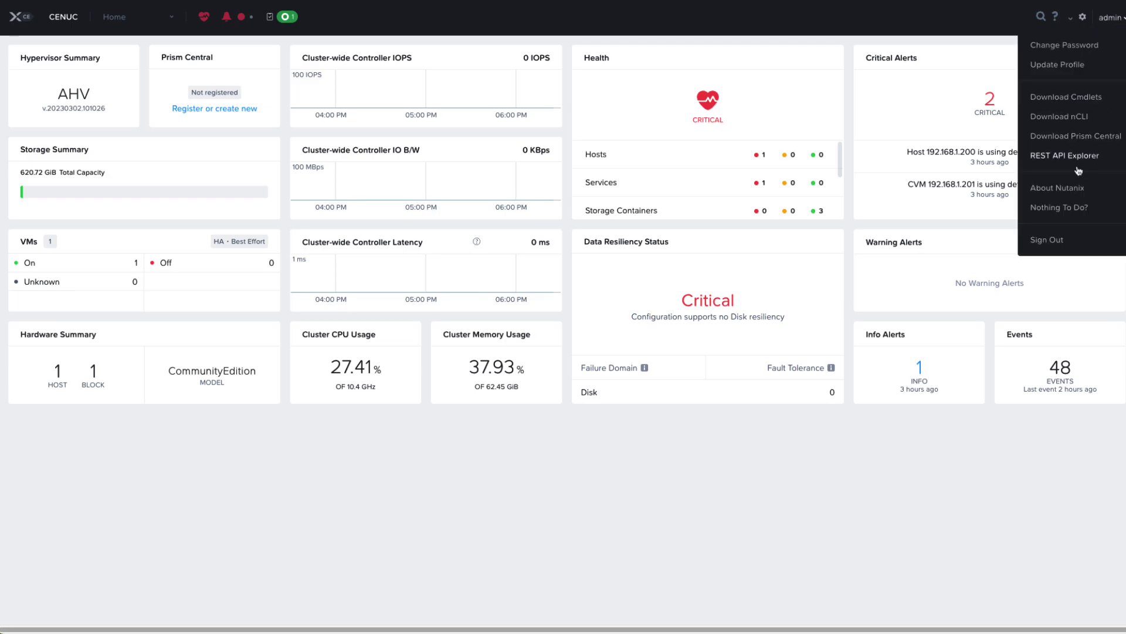
{"action": "left_click", "coordinate": [1065, 189]}
{"action": "left_click", "coordinate": [654, 415]}
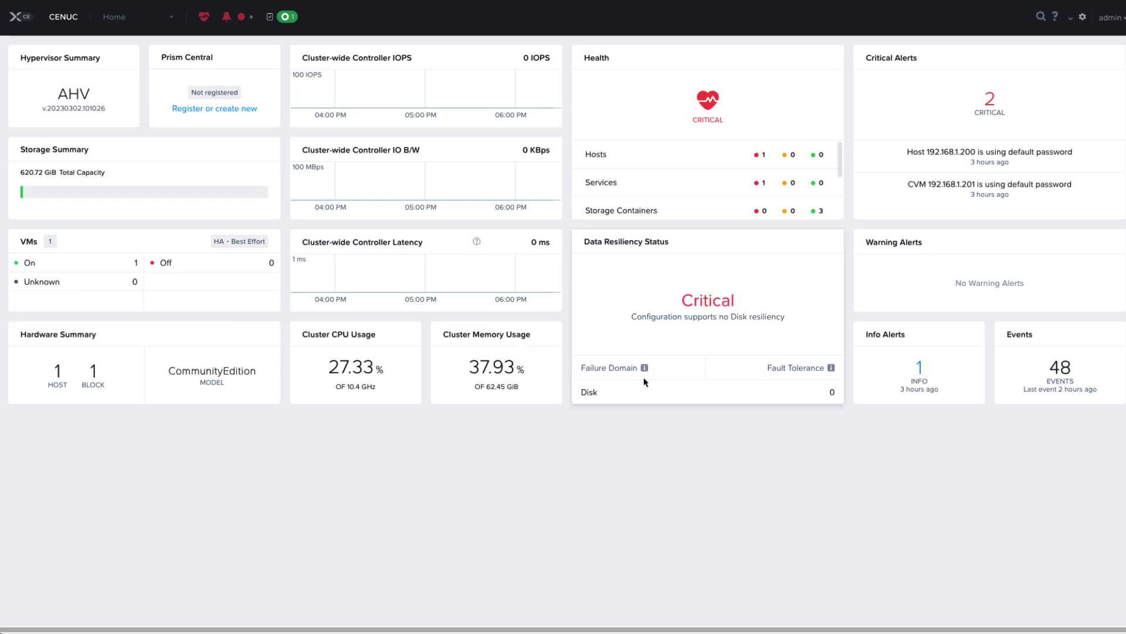
{"action": "mouse_move", "coordinate": [647, 373]}
Review the failed health checks for Hosts and Cluster Services, including 'CVM using default password'
{"action": "left_click", "coordinate": [704, 113]}
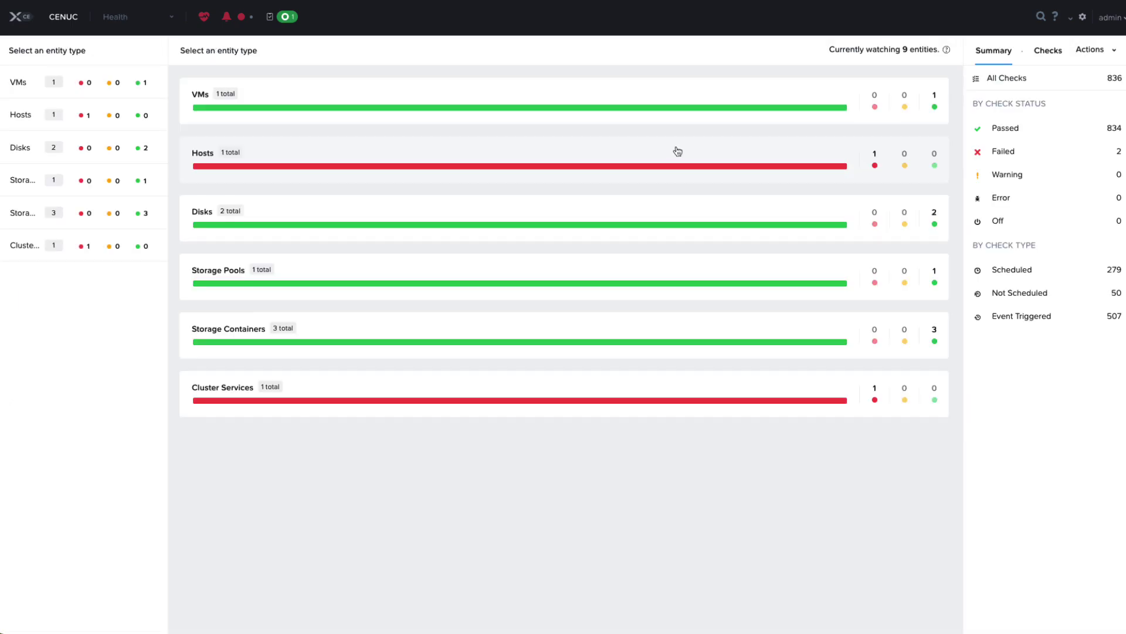
{"action": "left_click", "coordinate": [694, 153]}
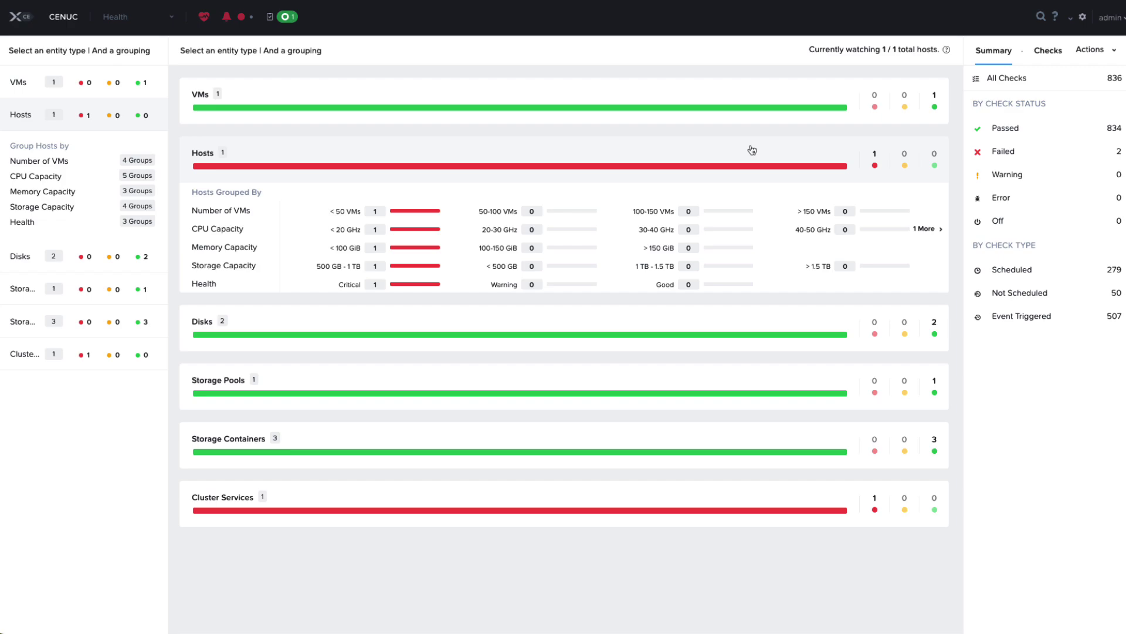
{"action": "left_click", "coordinate": [1002, 152]}
{"action": "mouse_move", "coordinate": [1043, 145]}
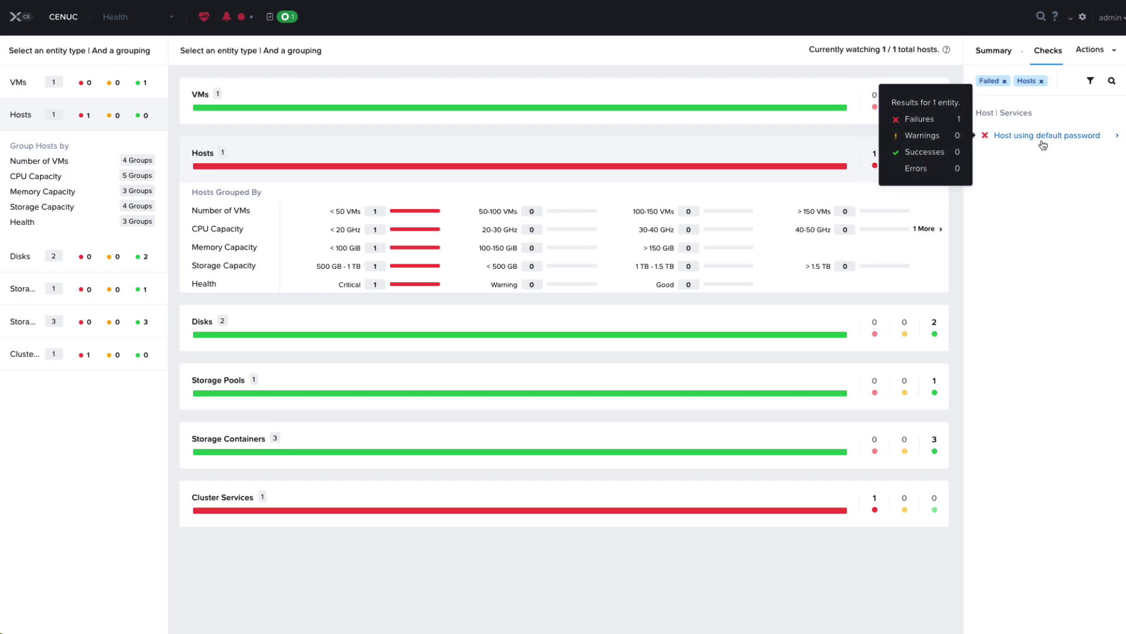
{"action": "left_click", "coordinate": [768, 496]}
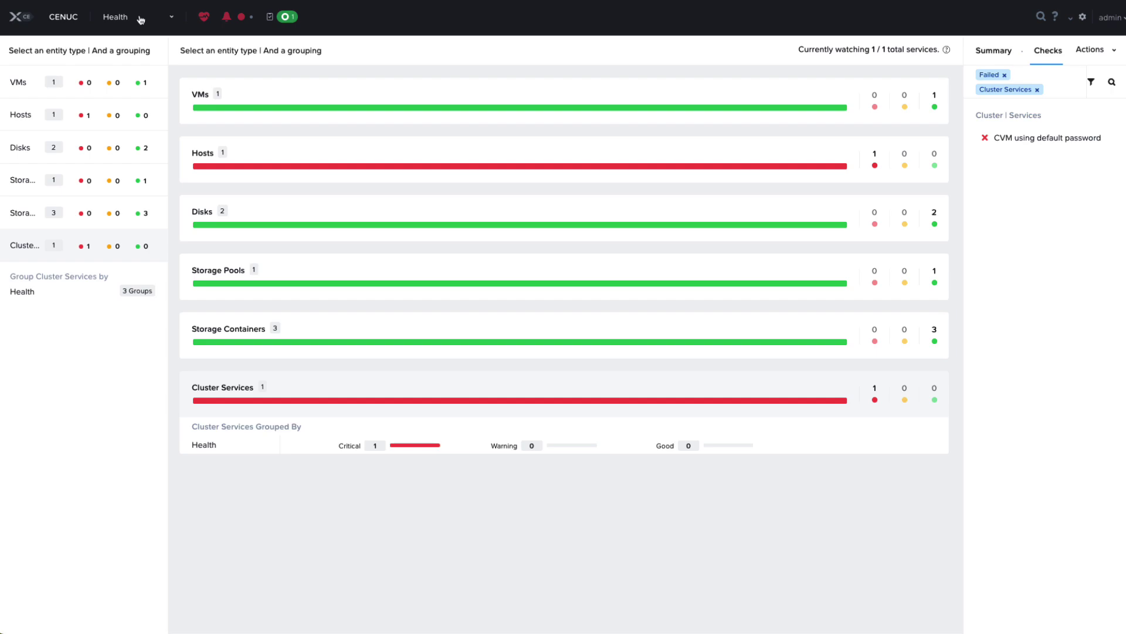
Review all recent alerts with the Critical severity filter removed, then return to the Home dashboard
{"action": "left_click", "coordinate": [232, 19]}
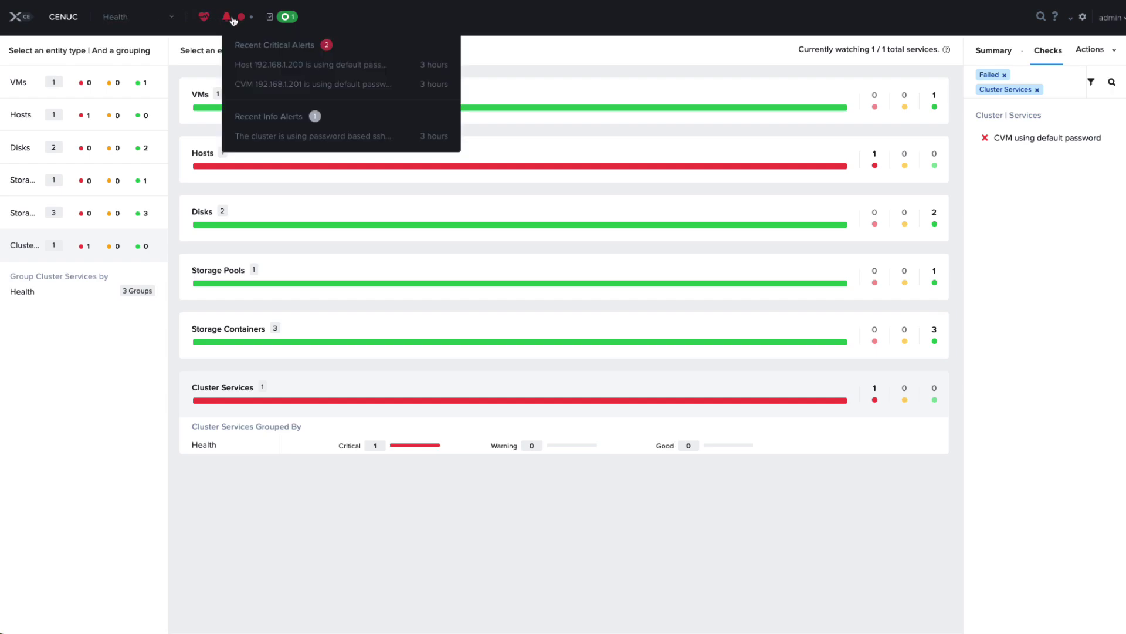
{"action": "left_click", "coordinate": [254, 45]}
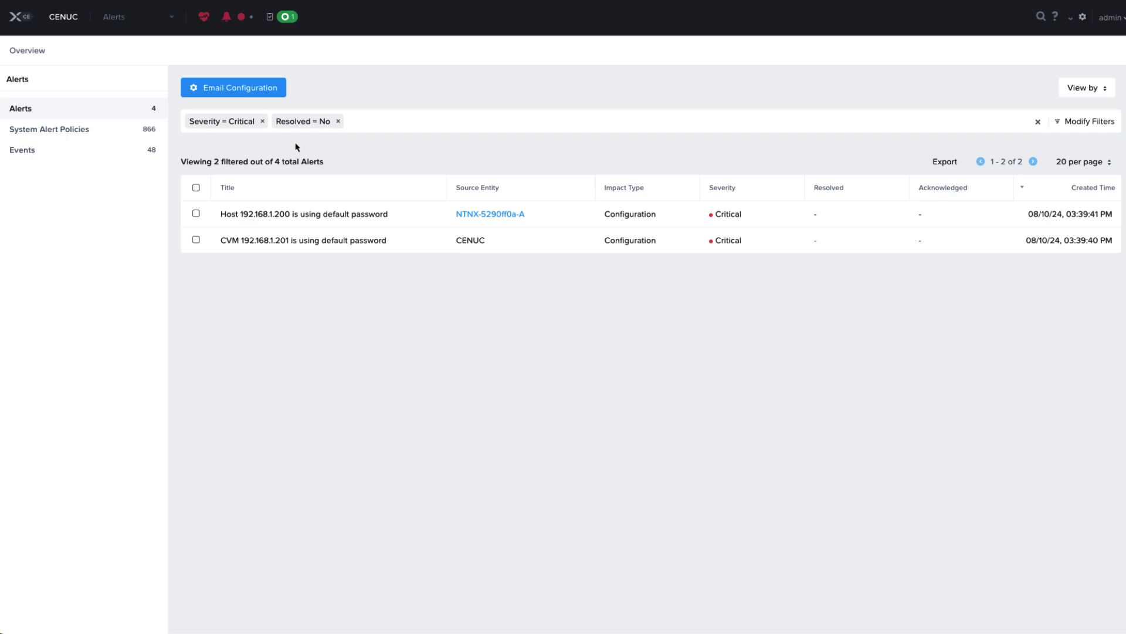
{"action": "left_click", "coordinate": [262, 121]}
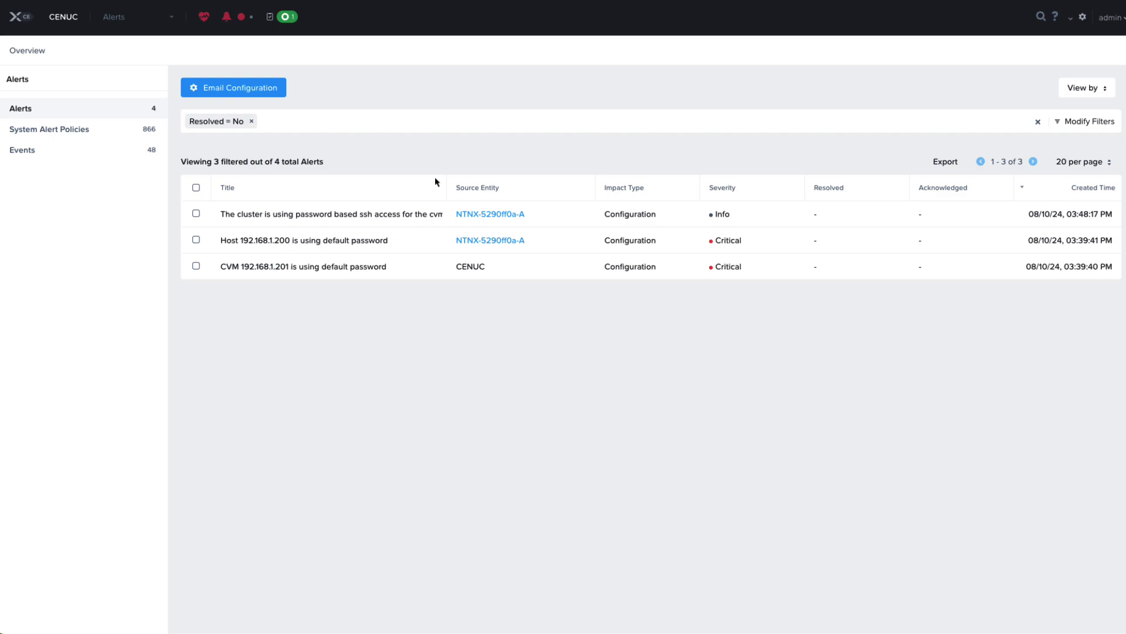
{"action": "left_click", "coordinate": [135, 17]}
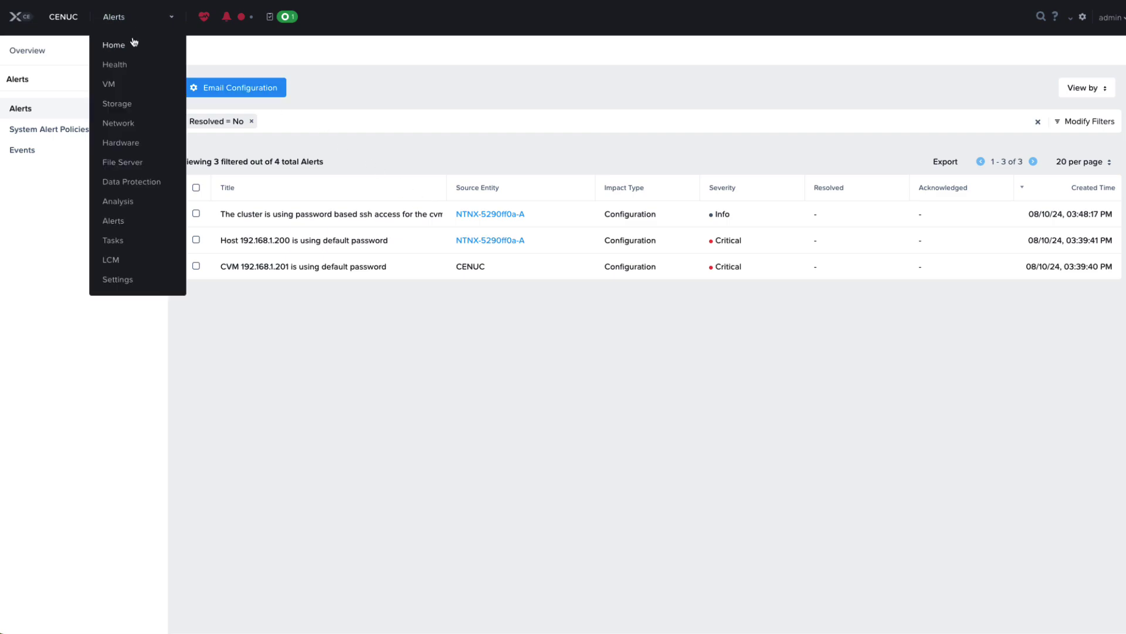
{"action": "left_click", "coordinate": [132, 46]}
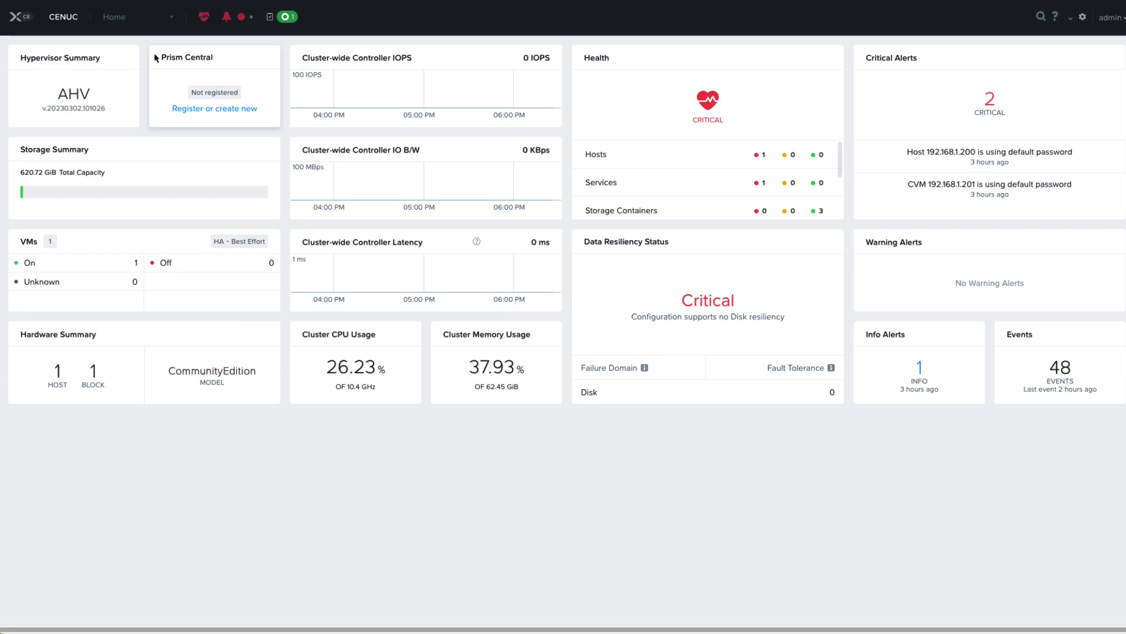
{"action": "left_click", "coordinate": [145, 17]}
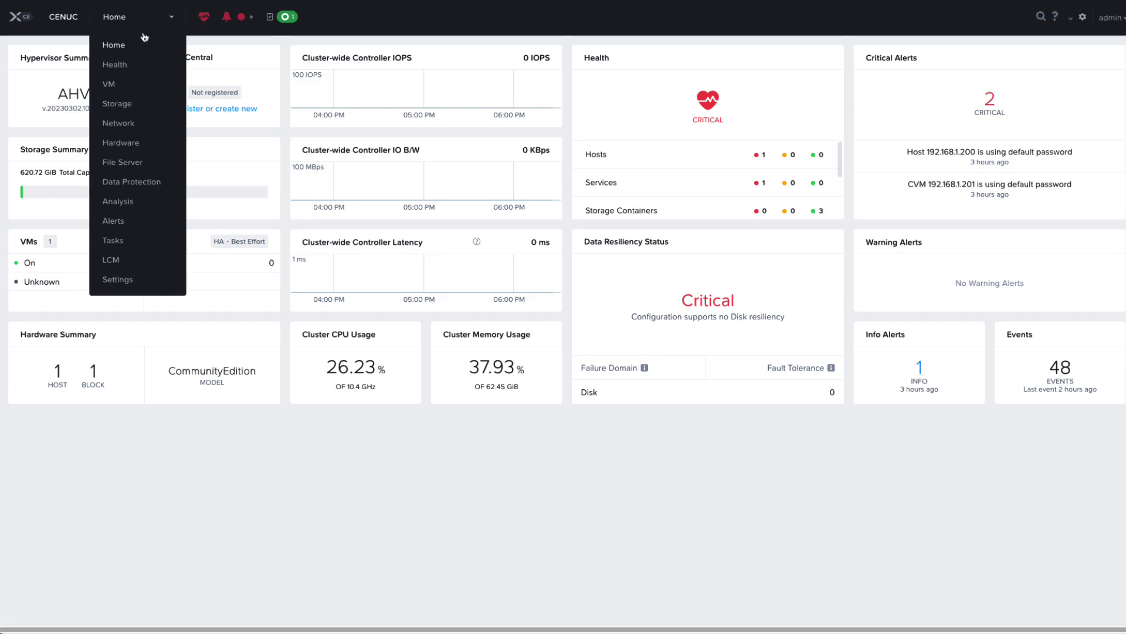
{"action": "left_click", "coordinate": [138, 86]}
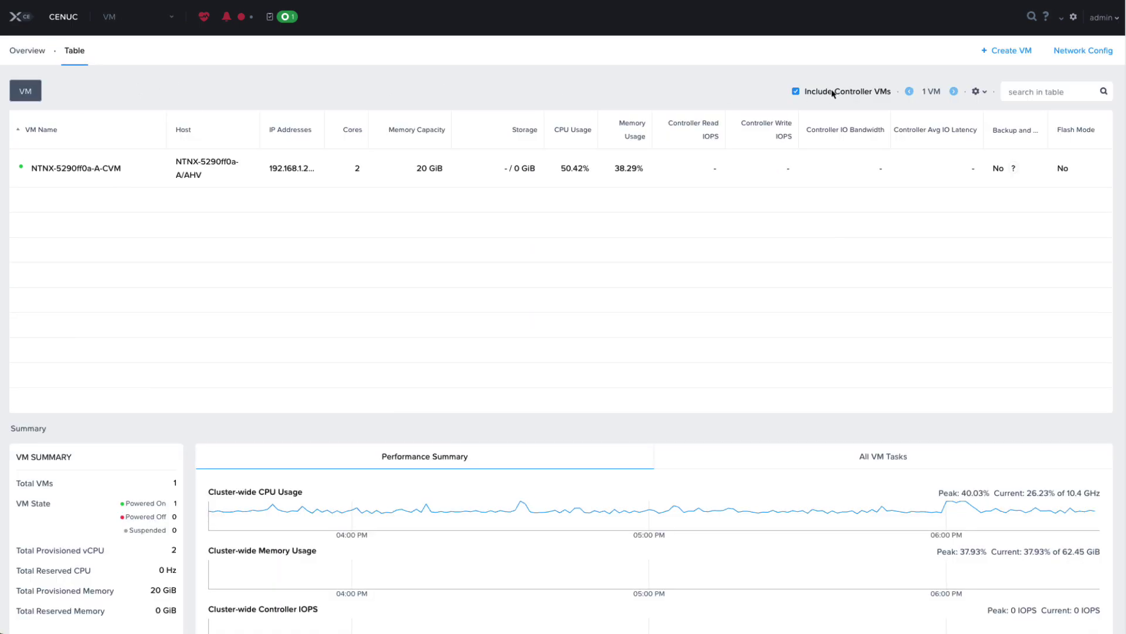
{"action": "left_click", "coordinate": [123, 26]}
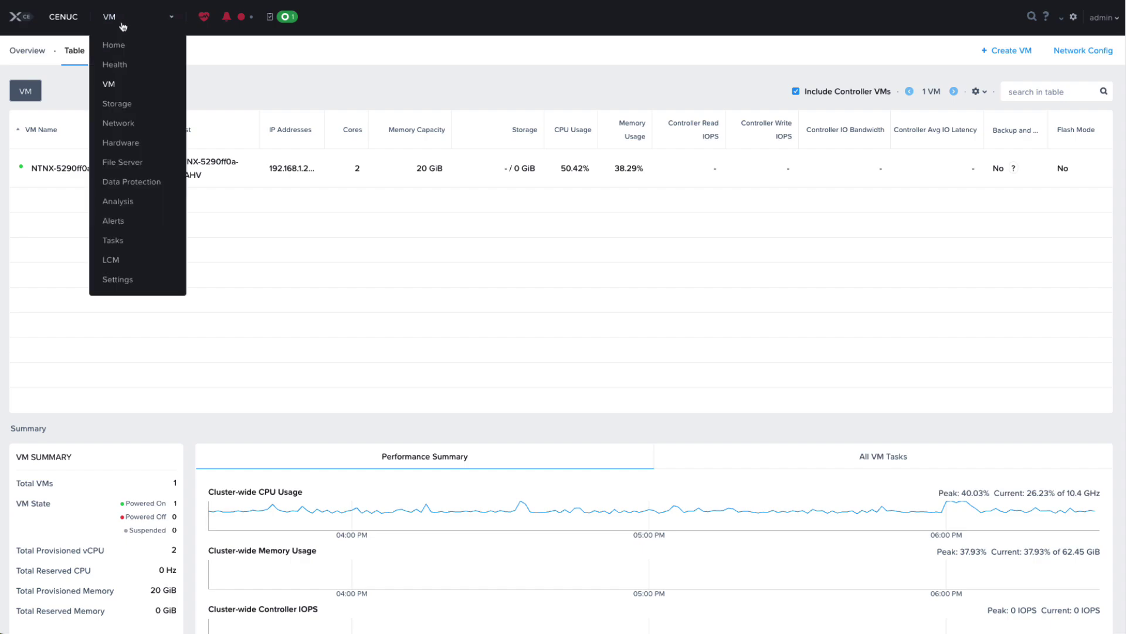
{"action": "left_click", "coordinate": [117, 103]}
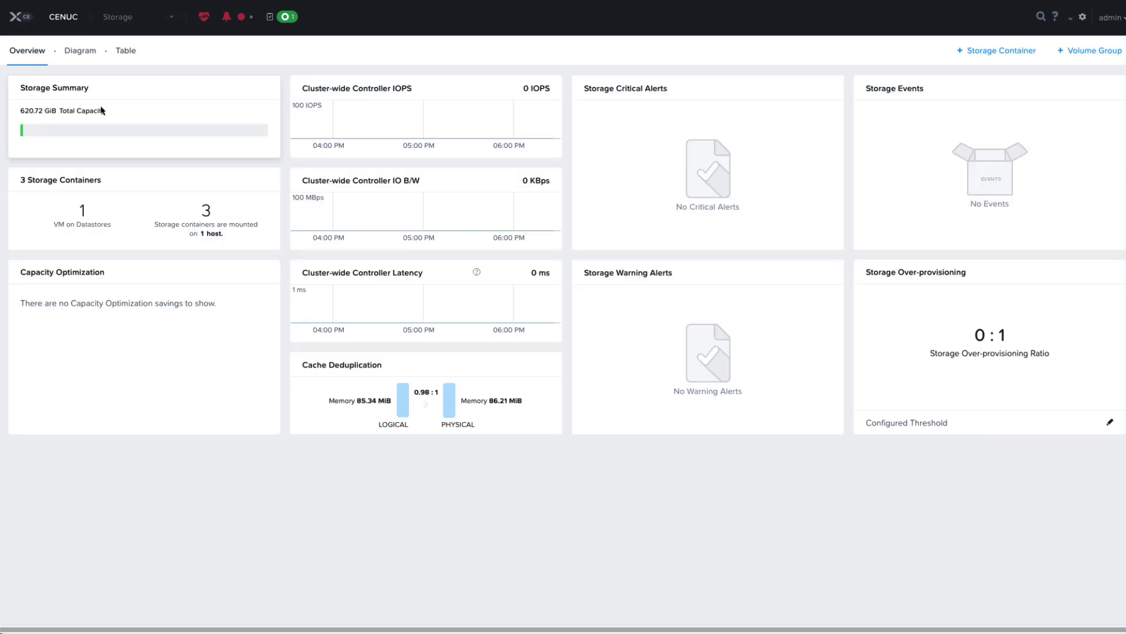
{"action": "left_click", "coordinate": [88, 56]}
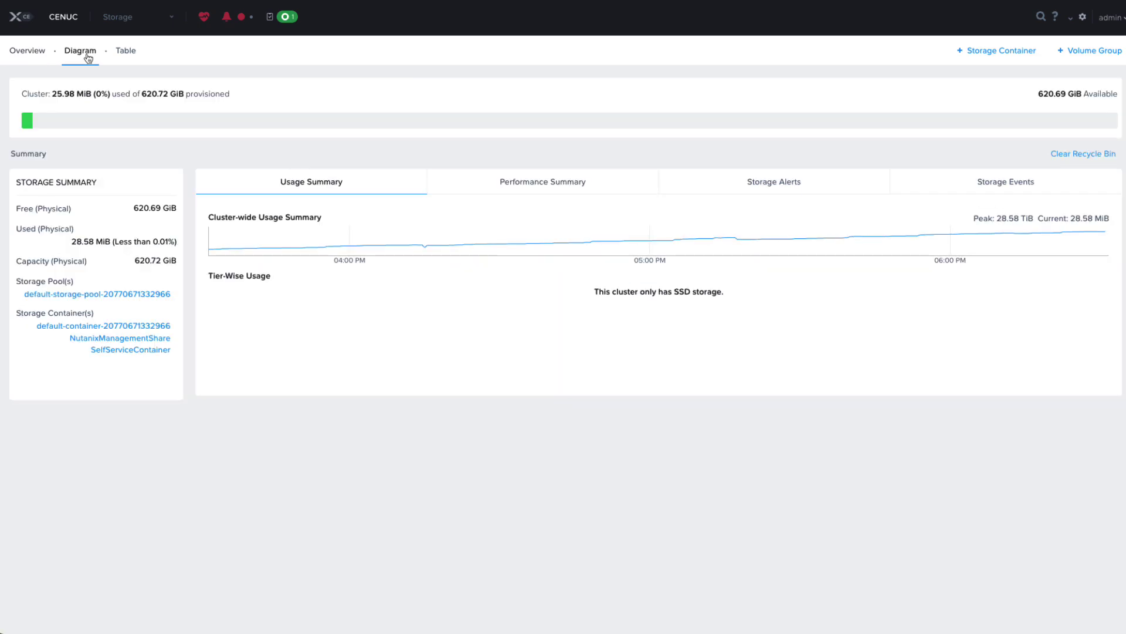
{"action": "left_click", "coordinate": [134, 57]}
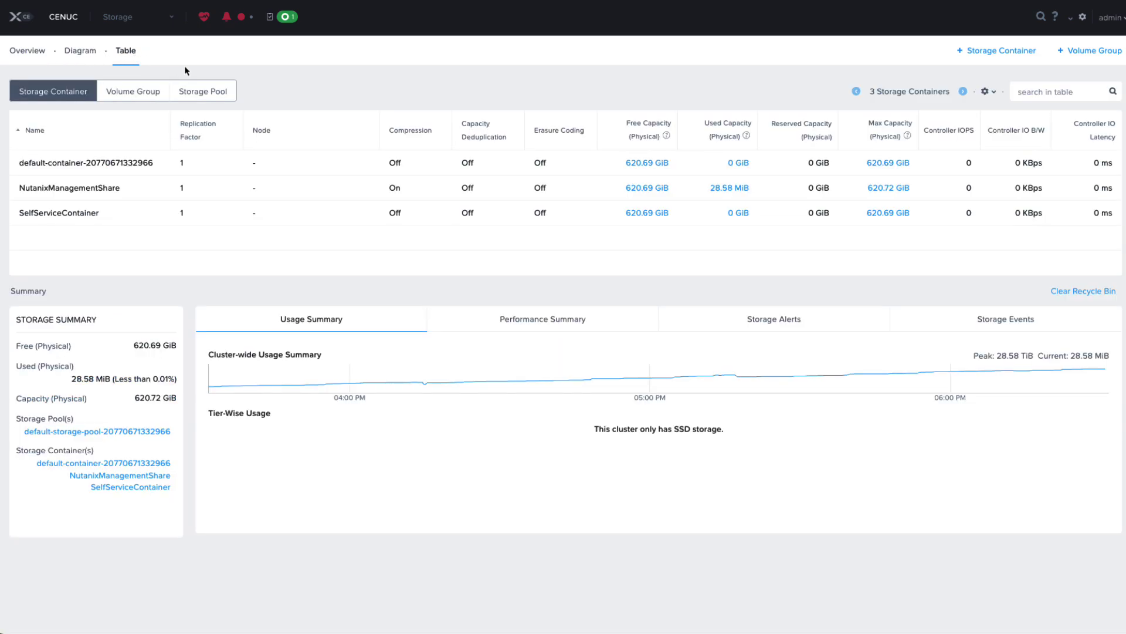
{"action": "left_click", "coordinate": [216, 93]}
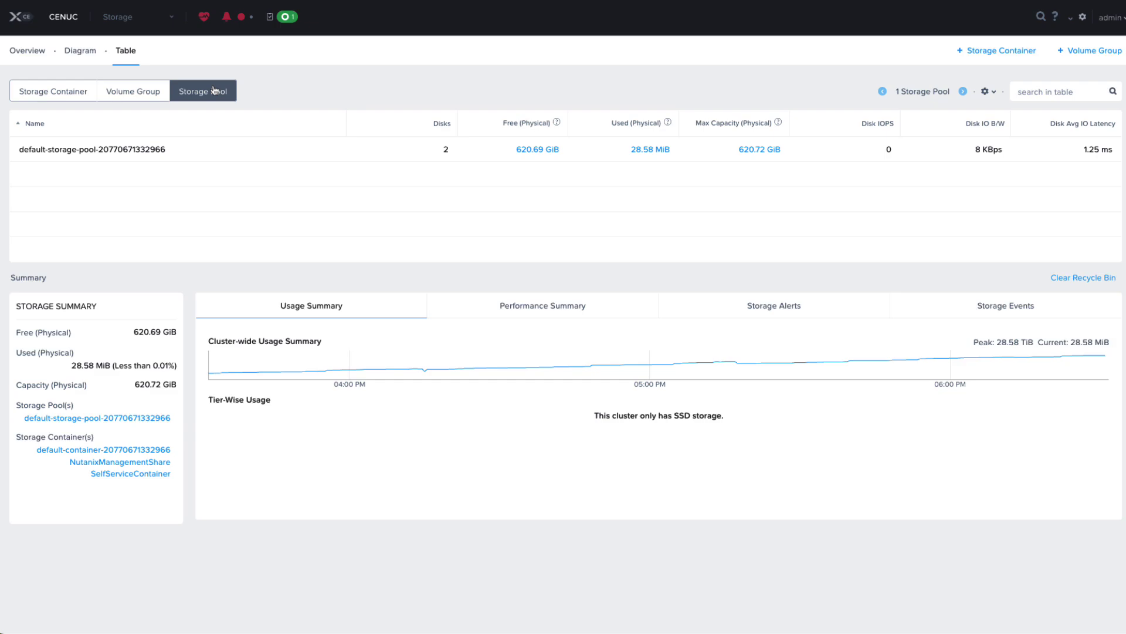
{"action": "left_click", "coordinate": [54, 92]}
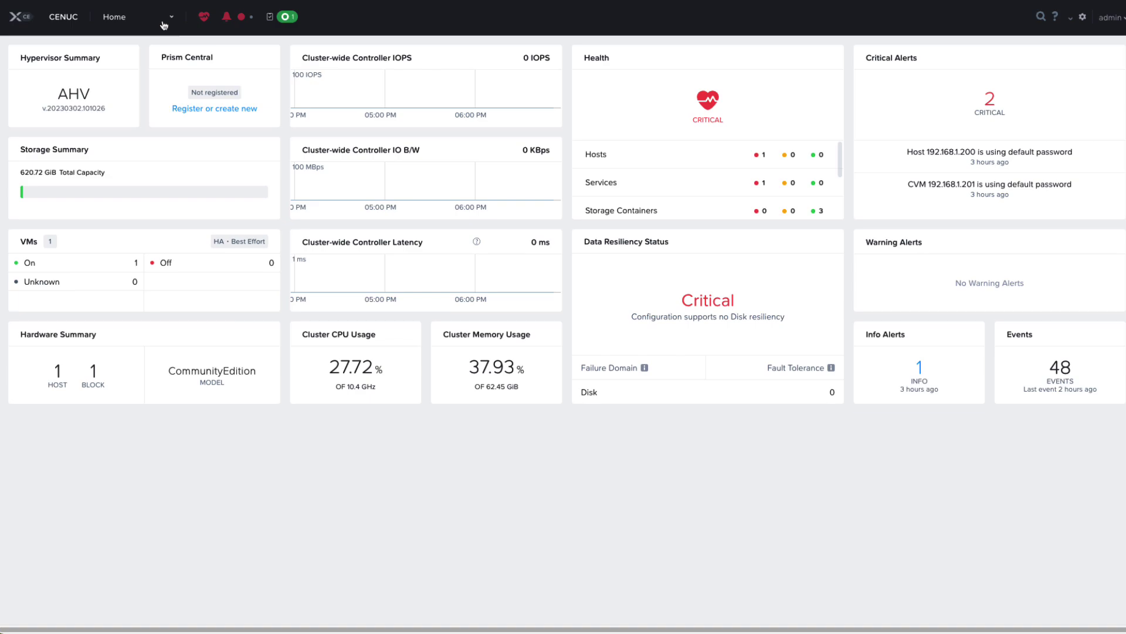
Create a subnet named 'default' with VLAN ID 0 on vs0 via Network Config, then return Home
{"action": "left_click", "coordinate": [161, 24]}
{"action": "left_click", "coordinate": [109, 84]}
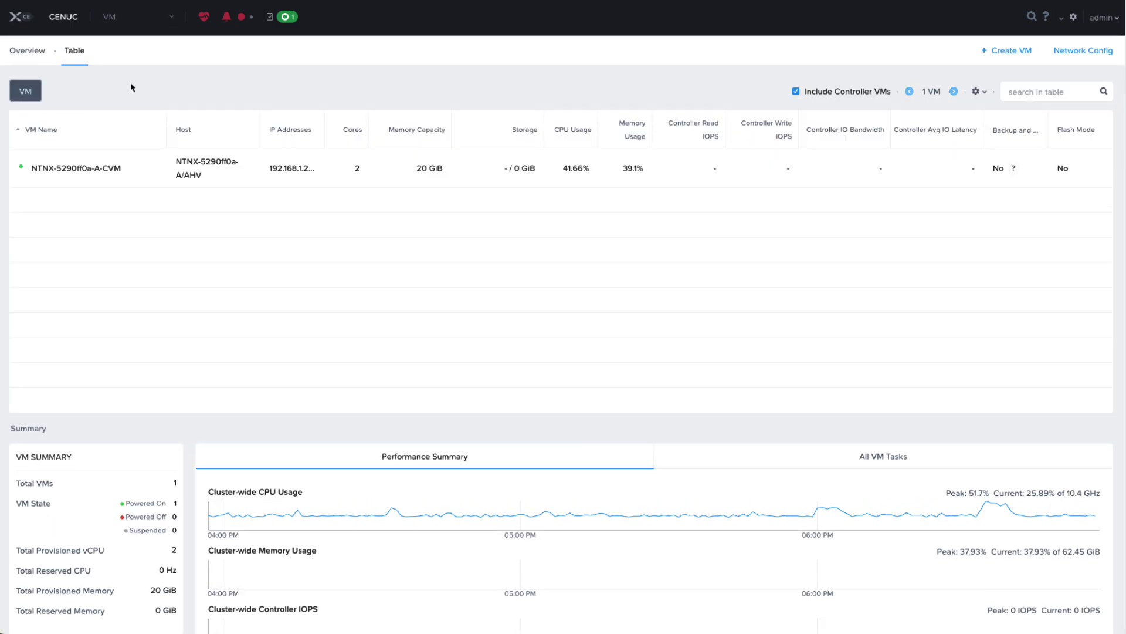
{"action": "left_click", "coordinate": [1094, 57]}
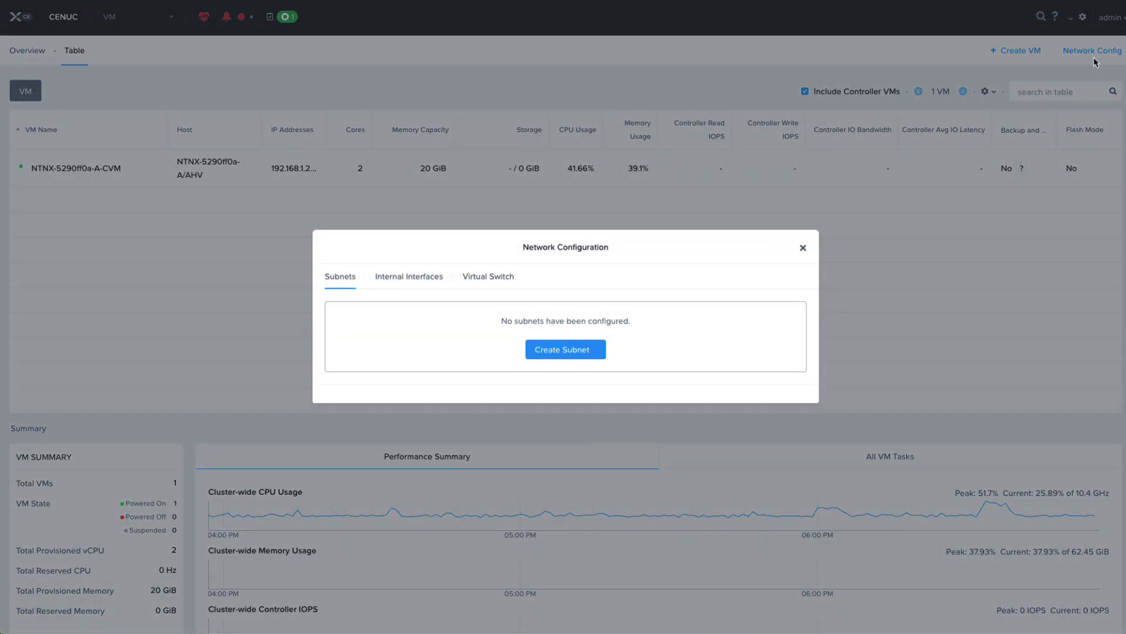
{"action": "left_click", "coordinate": [572, 348]}
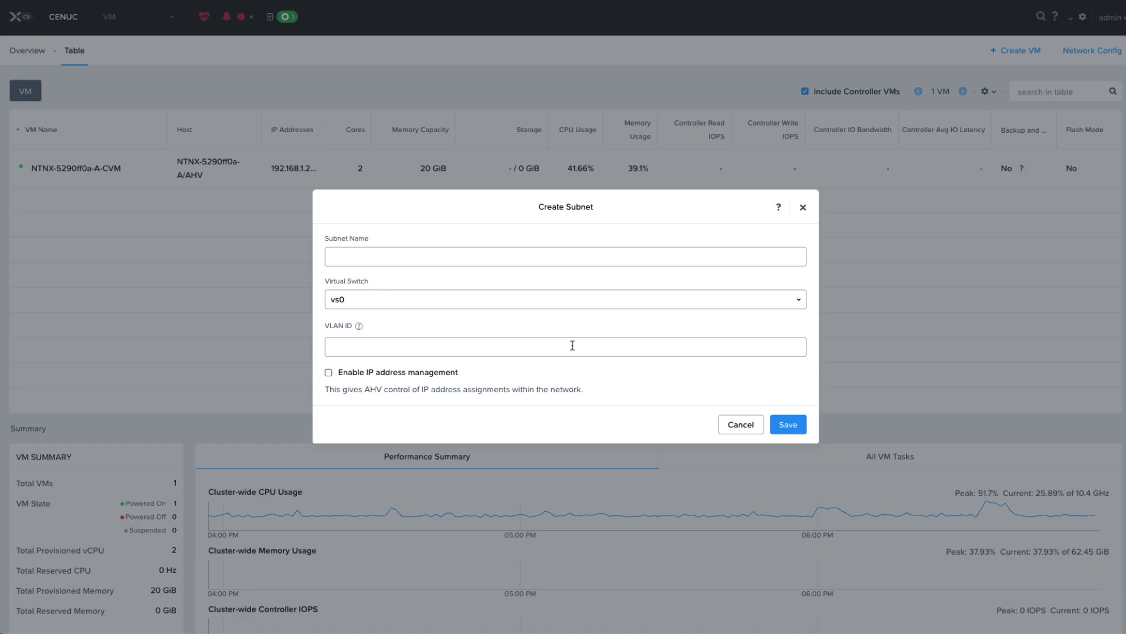
{"action": "left_click", "coordinate": [384, 256]}
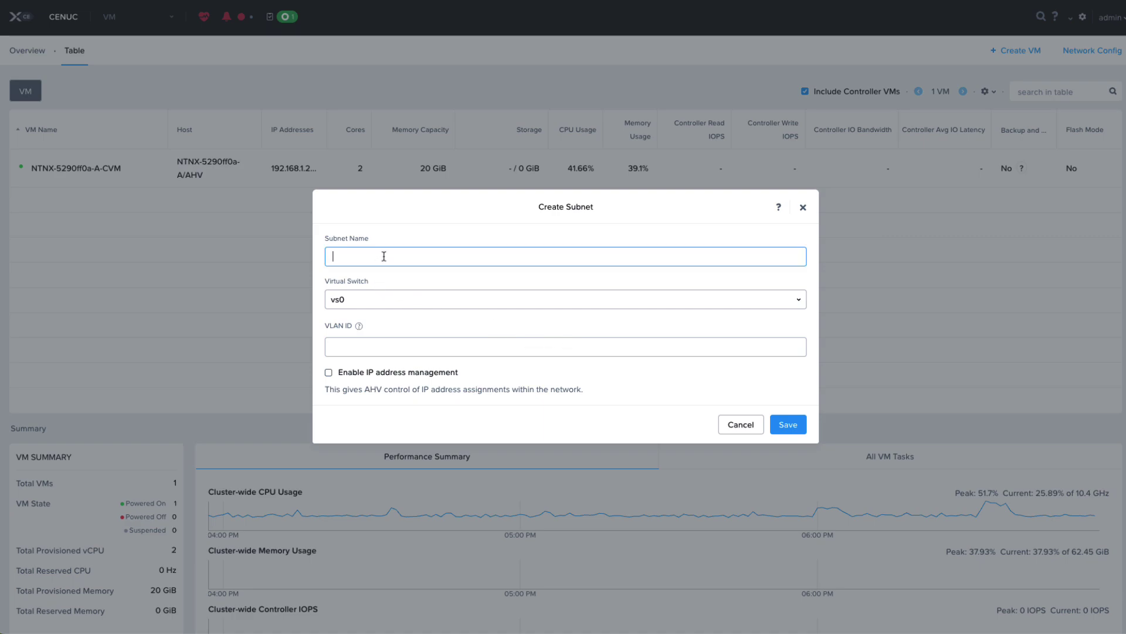
{"action": "type", "text": "default"}
{"action": "left_click", "coordinate": [356, 345]}
{"action": "type", "text": "0"}
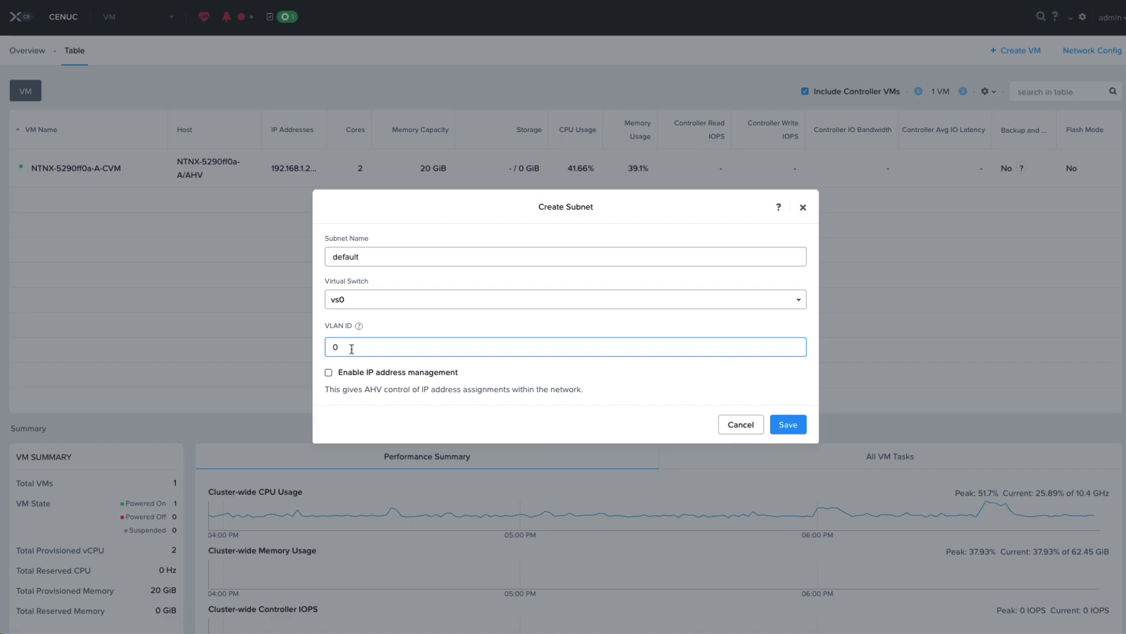
{"action": "left_click", "coordinate": [789, 427]}
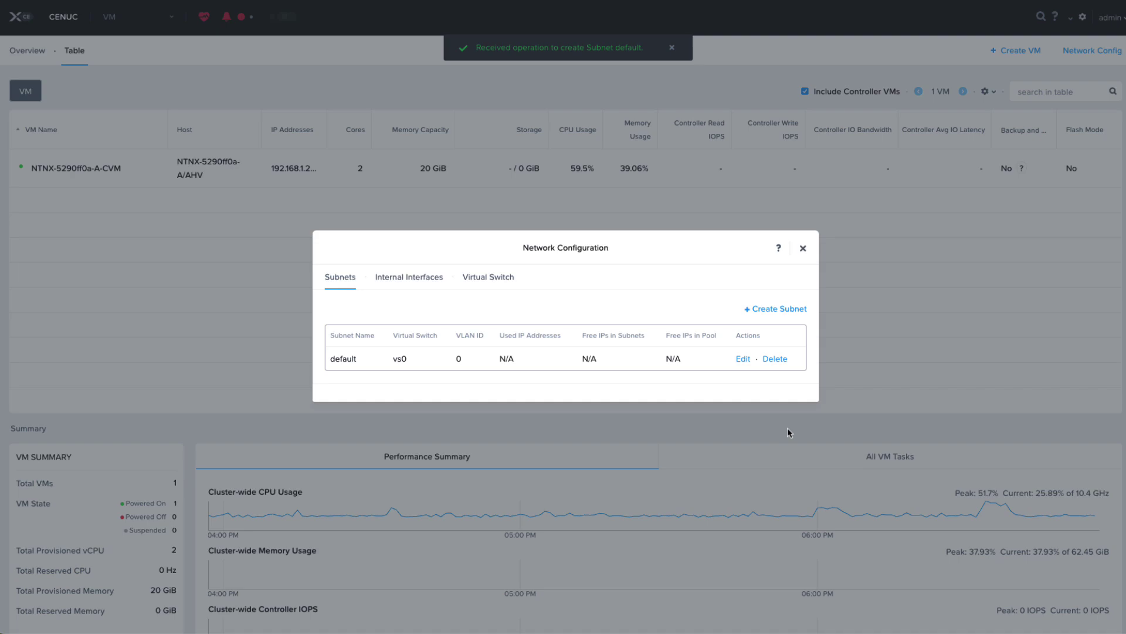
{"action": "left_click", "coordinate": [804, 249]}
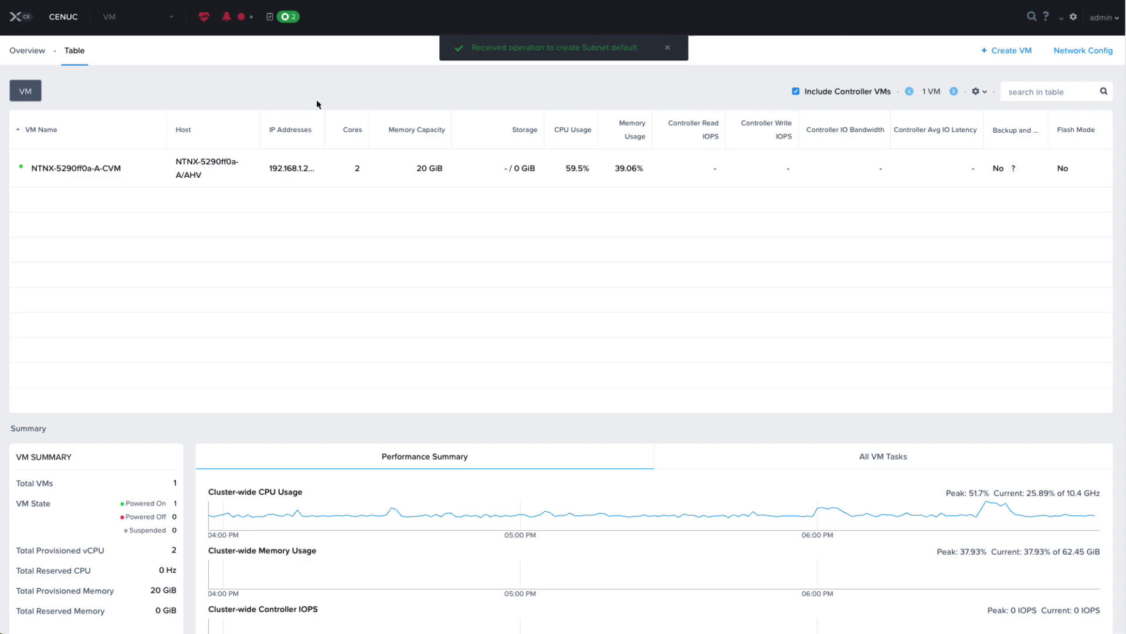
{"action": "left_click", "coordinate": [133, 24]}
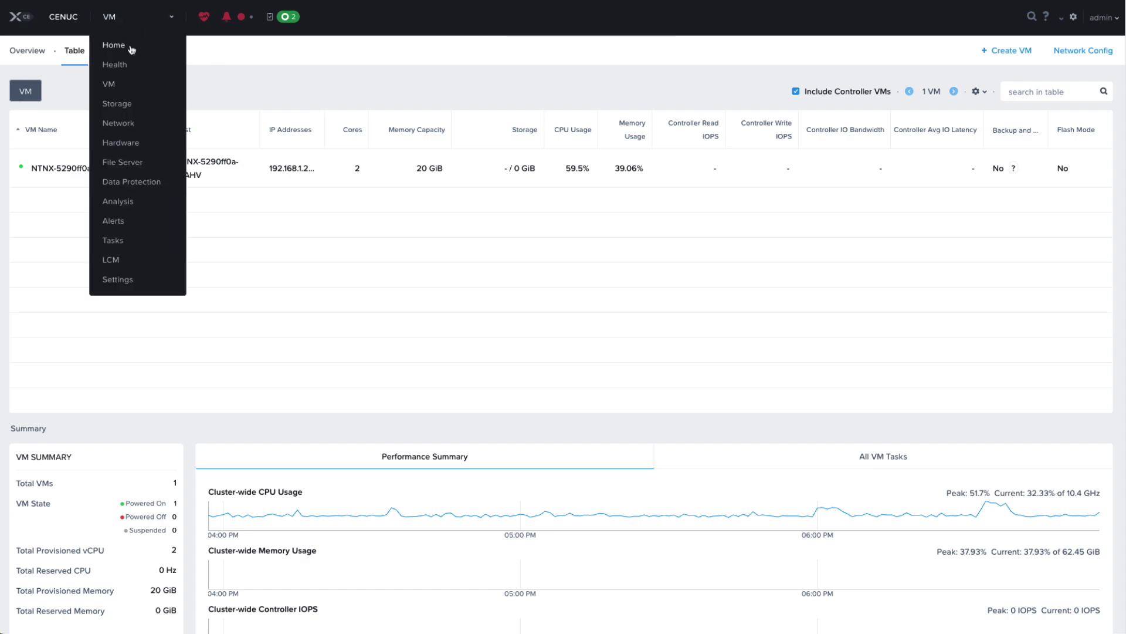
{"action": "left_click", "coordinate": [131, 49]}
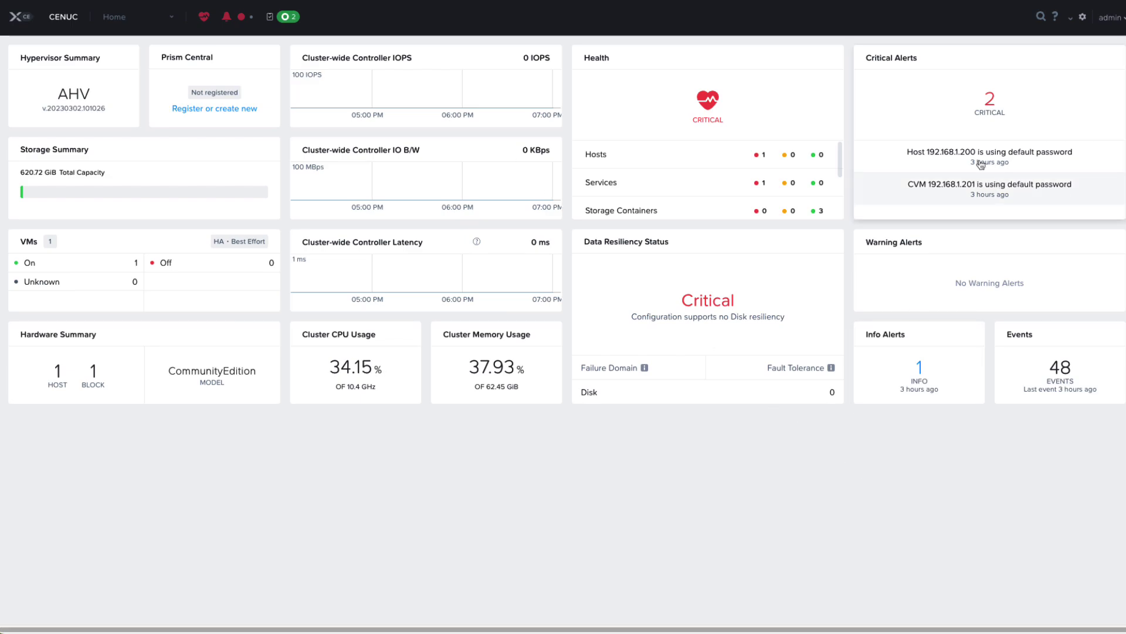
Add DISK image 'ubuntu-cloud-image' from the pasted Ubuntu 22.04 cloud-image URL in Image Configuration
{"action": "left_click", "coordinate": [1083, 17]}
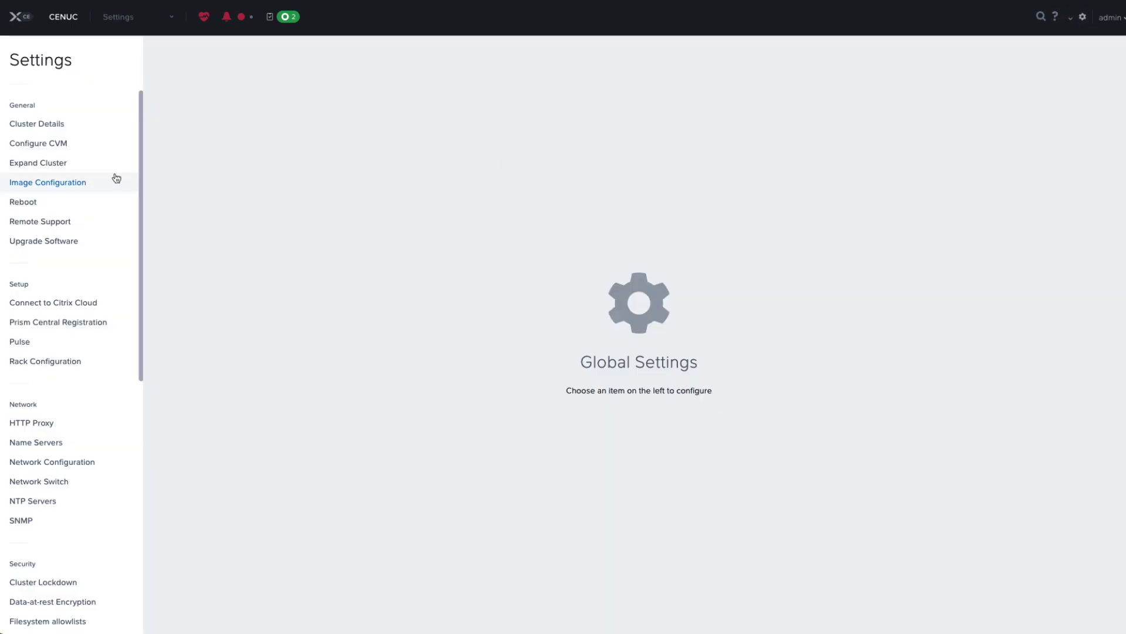
{"action": "left_click", "coordinate": [65, 182]}
{"action": "left_click", "coordinate": [496, 108]}
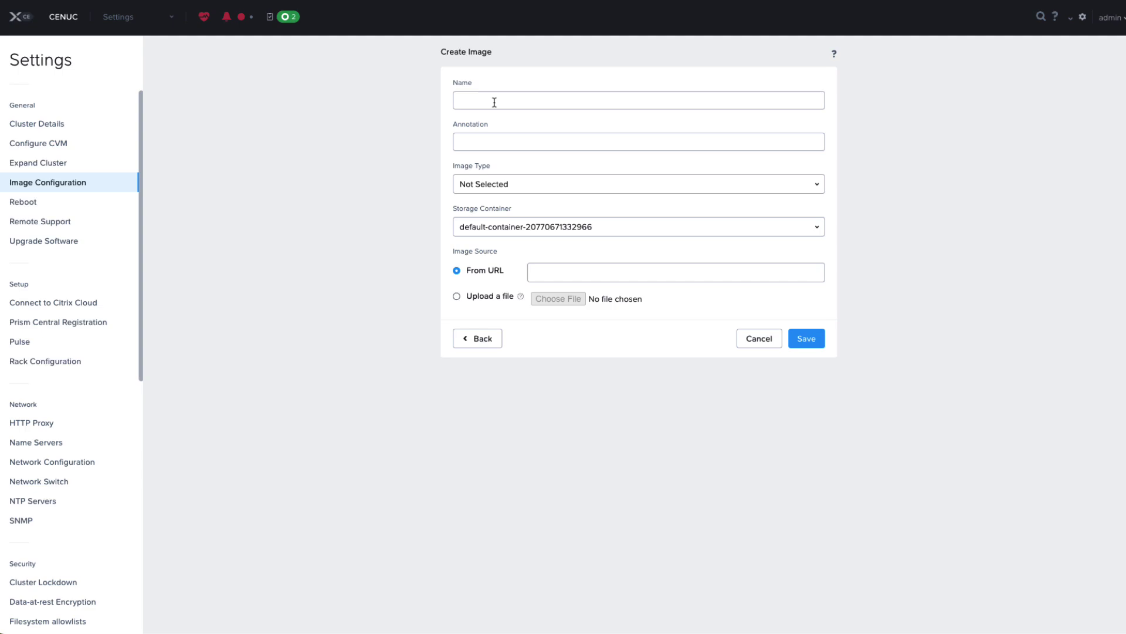
{"action": "left_click", "coordinate": [495, 100]}
{"action": "type", "text": "ubuntu-cloud-image"}
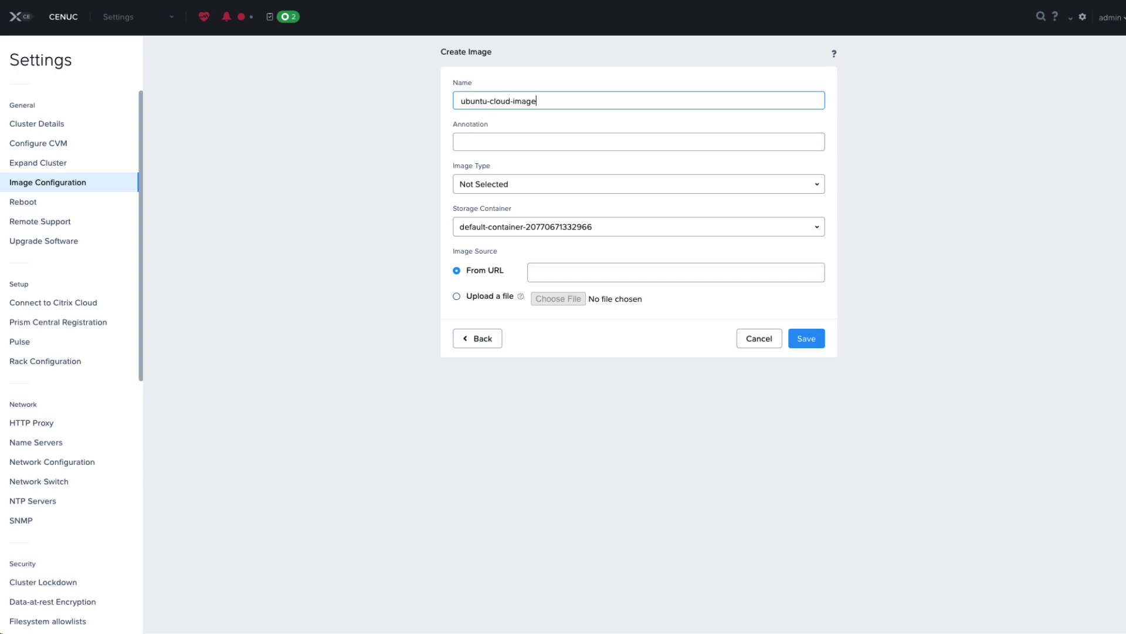
{"action": "left_click", "coordinate": [509, 181]}
{"action": "left_click", "coordinate": [494, 240]}
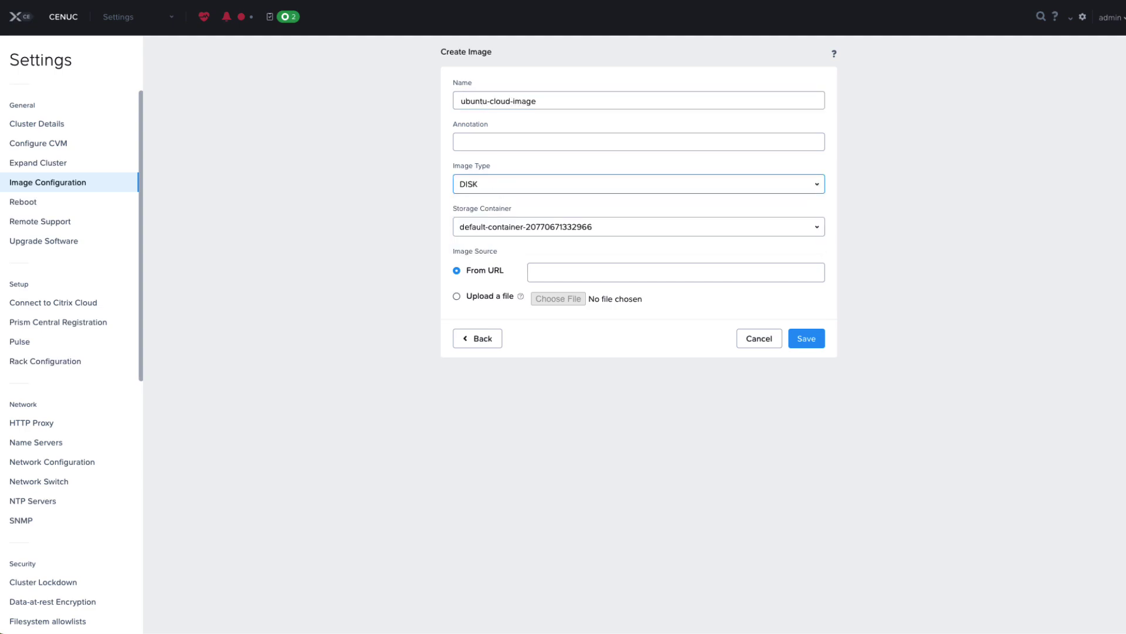
{"action": "left_click", "coordinate": [592, 274]}
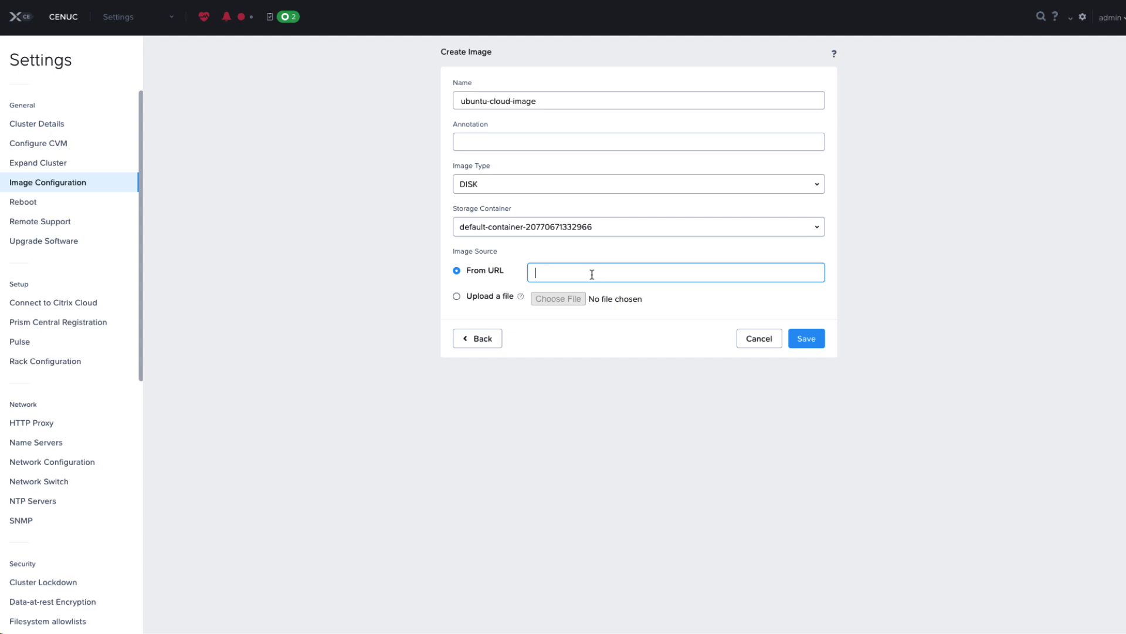
{"action": "type", "text": "https://cloud-images.ubuntu.com/releases/22.04/release-20240808/ubuntu-22.04-server-cloudimg-amd64.img"}
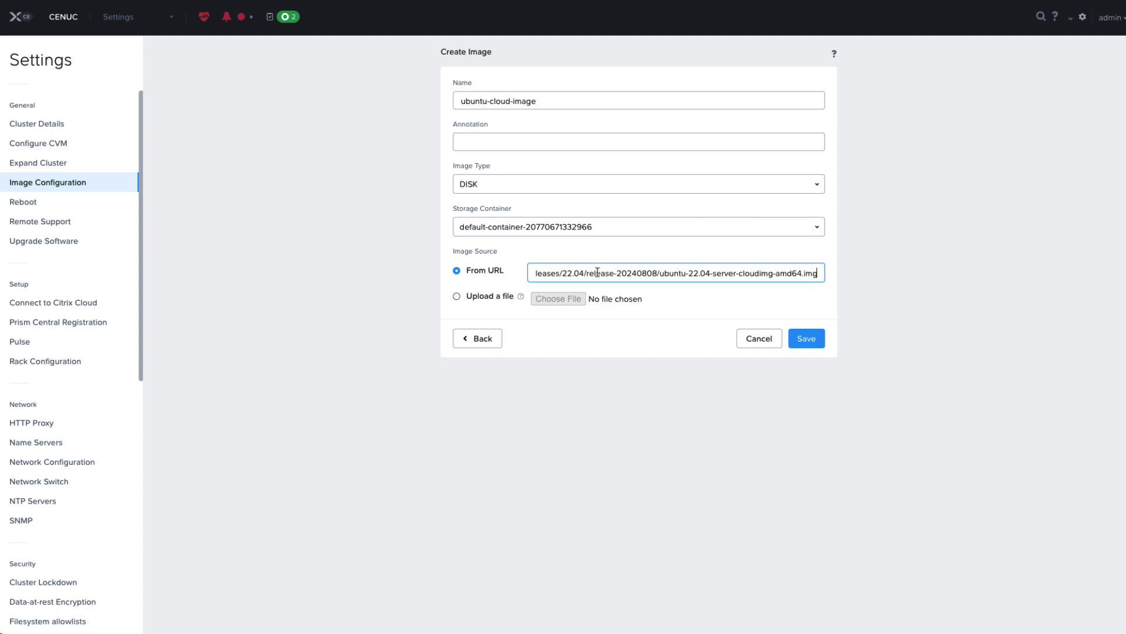
{"action": "left_click", "coordinate": [817, 338]}
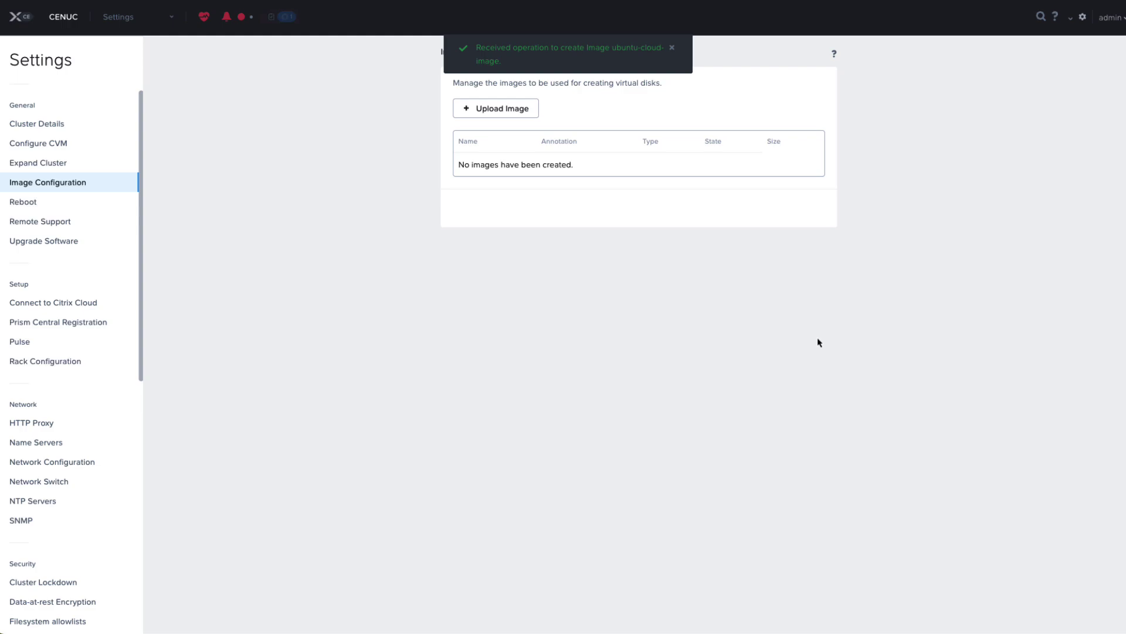
Confirm the ubuntu-cloud-image create task succeeded in the full task list, then go to Home
{"action": "left_click", "coordinate": [286, 18]}
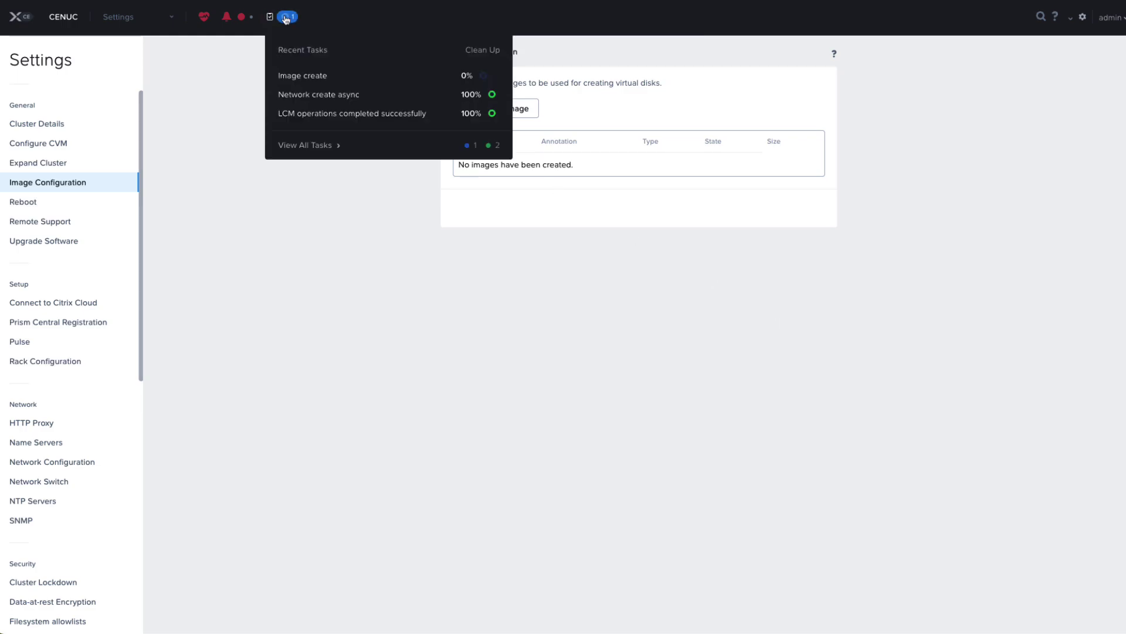
{"action": "left_click", "coordinate": [312, 146]}
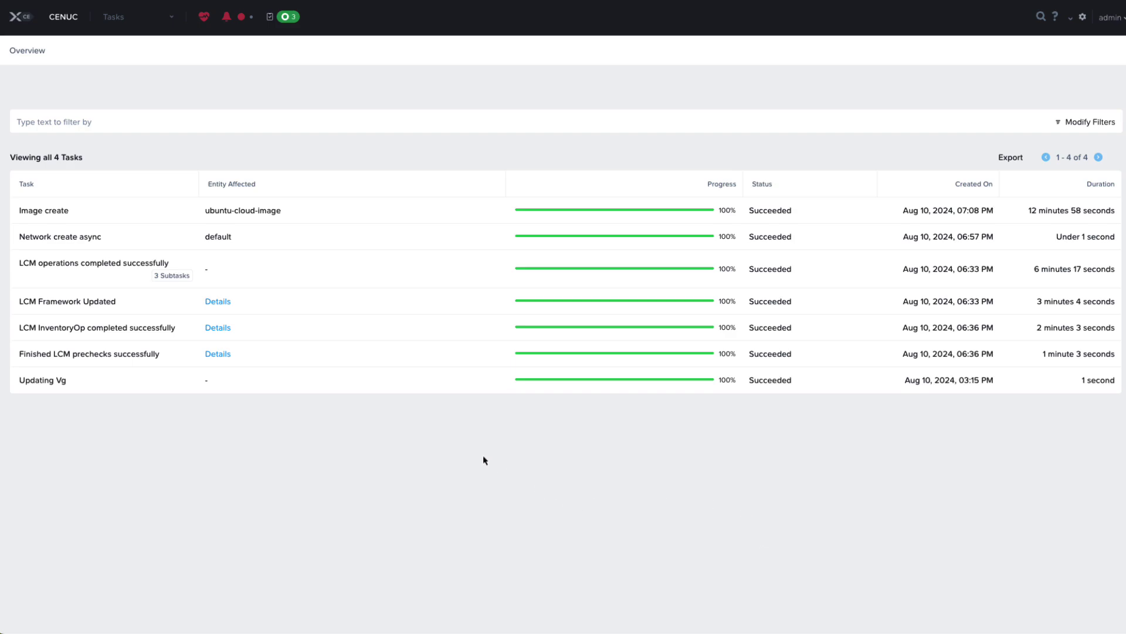
{"action": "left_click", "coordinate": [154, 23]}
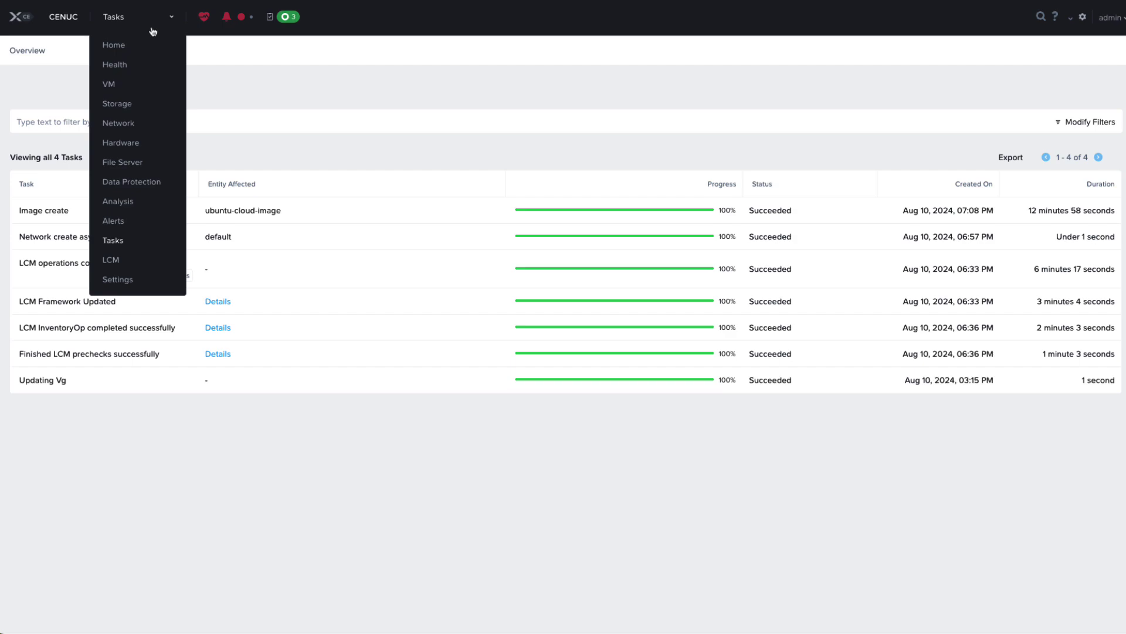
{"action": "left_click", "coordinate": [148, 40]}
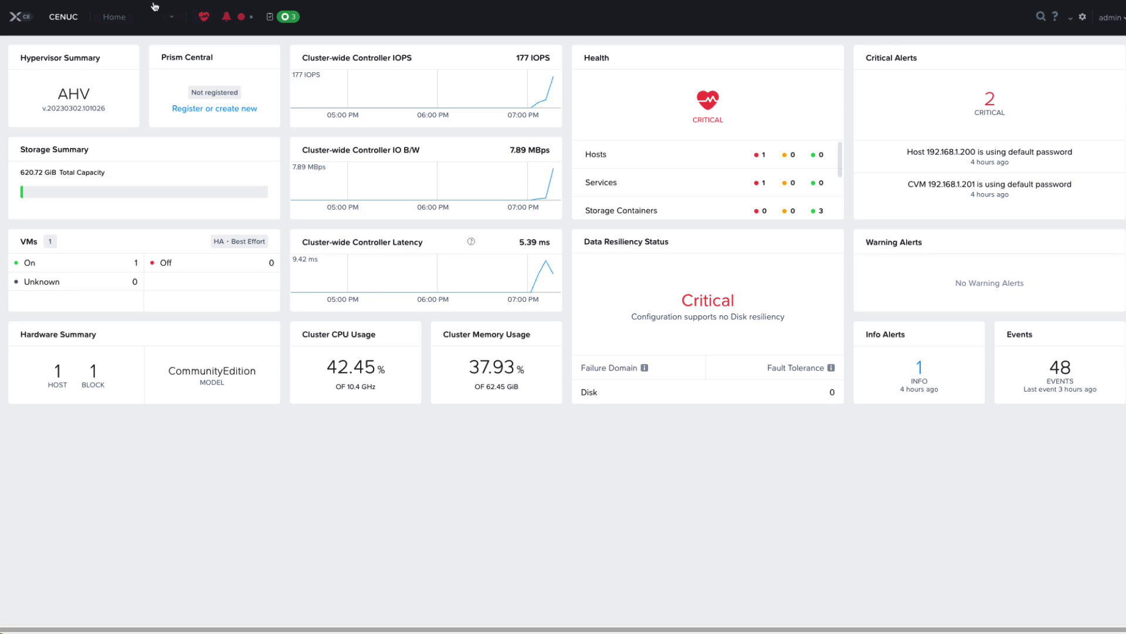
{"action": "left_click", "coordinate": [133, 20]}
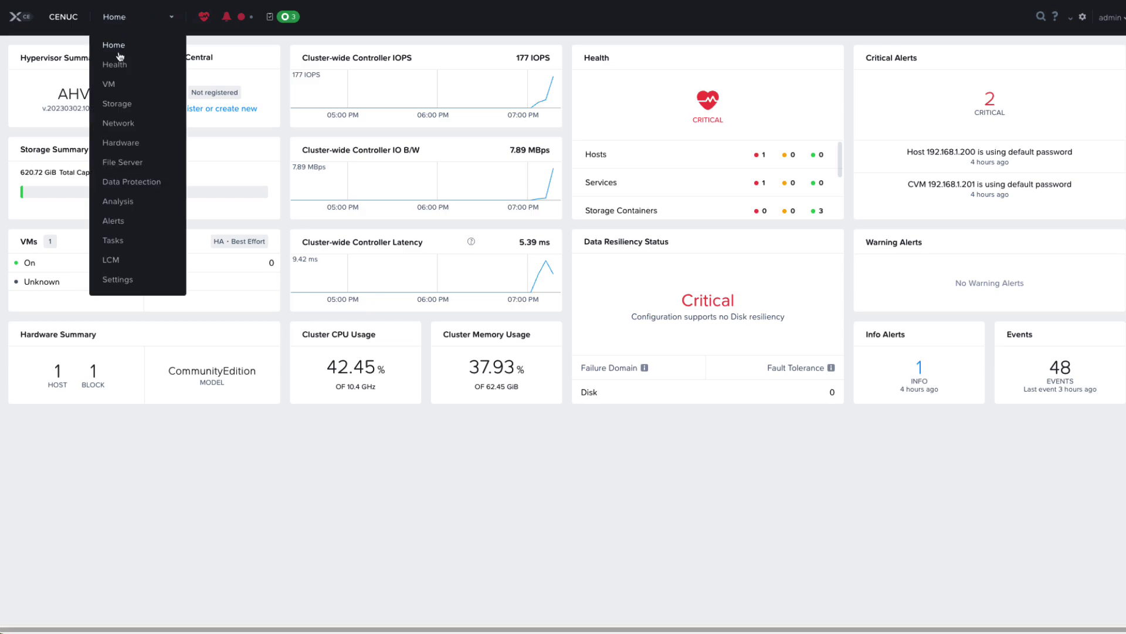
Start a new VM named 'ubuntu' with 2 vCPUs and 2 GiB of memory
{"action": "left_click", "coordinate": [110, 86]}
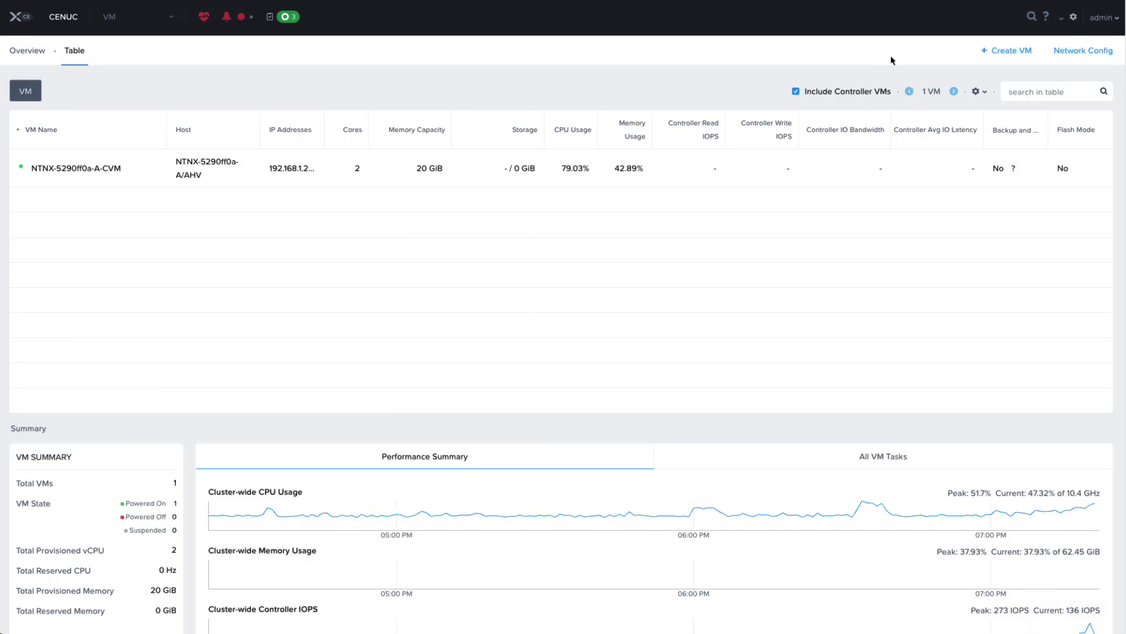
{"action": "left_click", "coordinate": [1003, 51]}
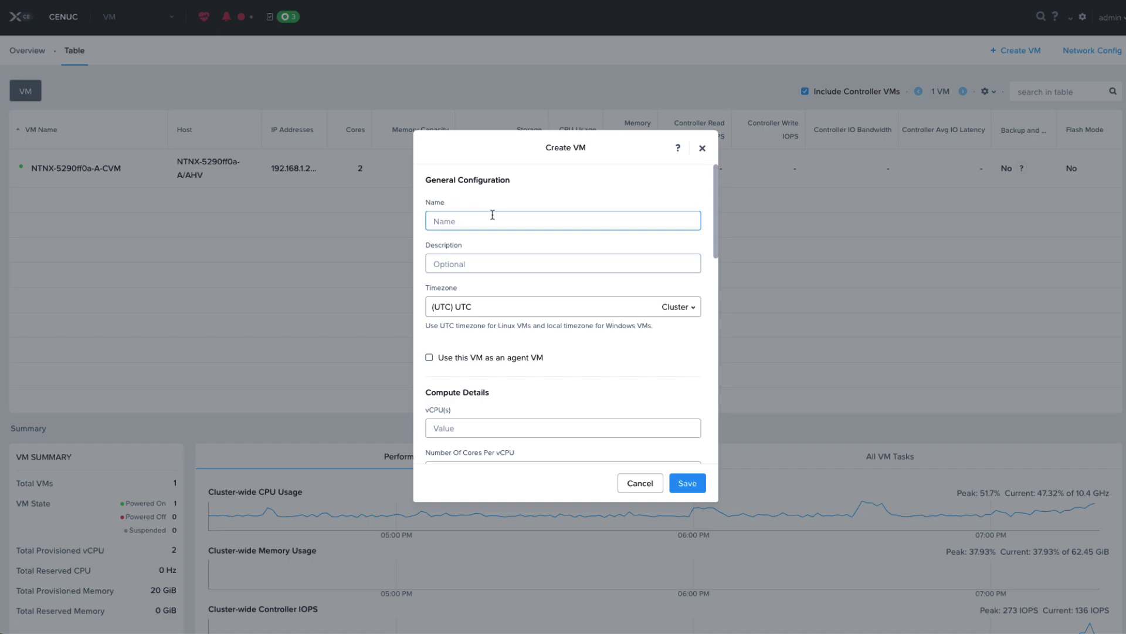
{"action": "type", "text": "ubuntu"}
{"action": "left_click", "coordinate": [480, 425]}
{"action": "scroll", "coordinate": [500, 386], "scroll_direction": "down", "scroll_amount": 3}
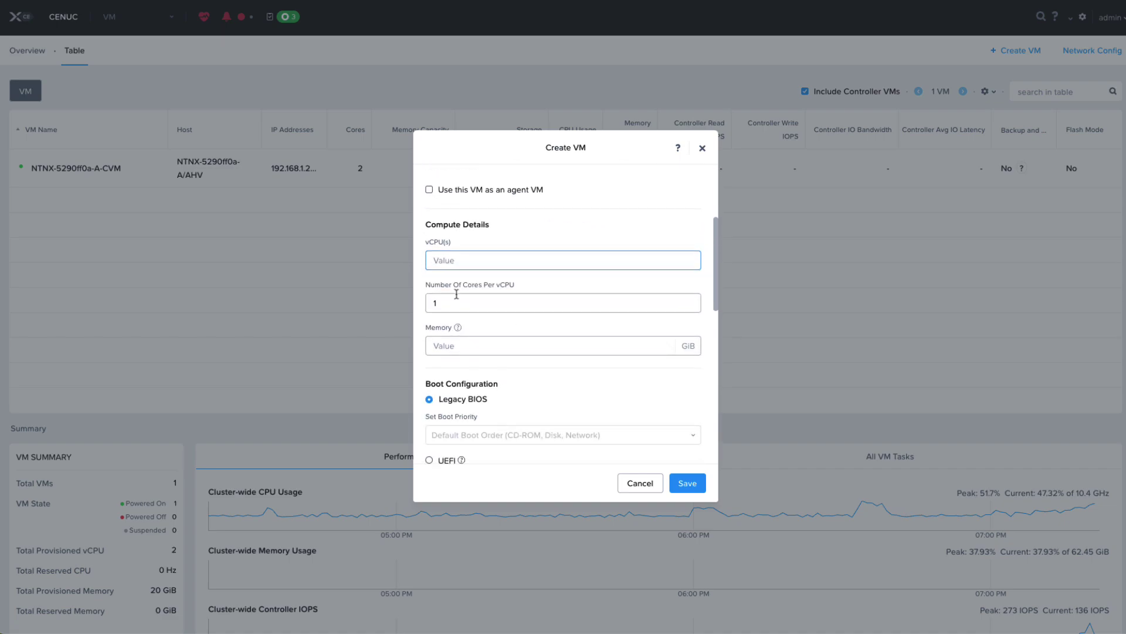
{"action": "type", "text": "2"}
{"action": "left_click", "coordinate": [460, 344]}
{"action": "type", "text": "2"}
{"action": "scroll", "coordinate": [552, 382], "scroll_direction": "down", "scroll_amount": 1}
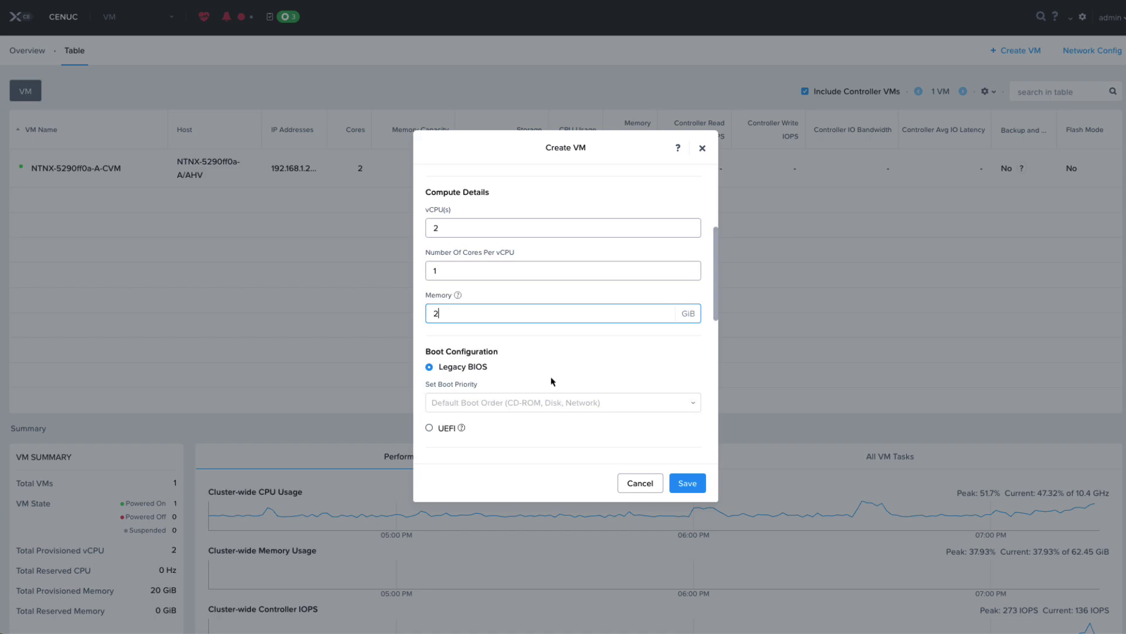
{"action": "scroll", "coordinate": [552, 381], "scroll_direction": "down", "scroll_amount": 4}
Add a disk cloned from ubuntu-cloud-image through the Image Service
{"action": "left_click", "coordinate": [667, 288]}
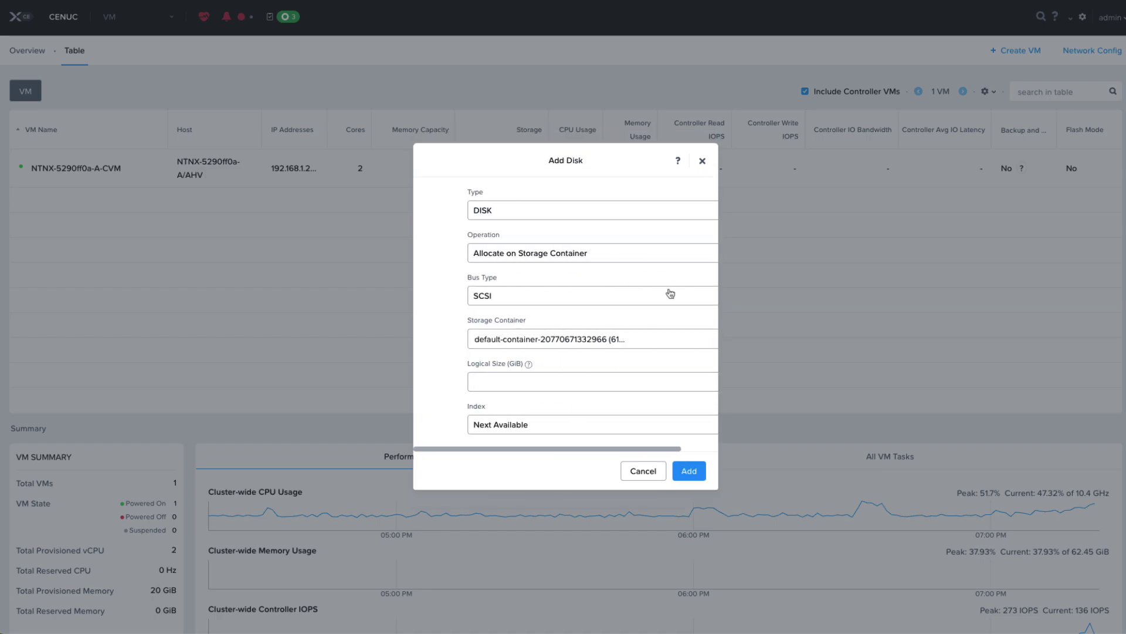
{"action": "left_click", "coordinate": [479, 261]}
{"action": "left_click", "coordinate": [493, 288]}
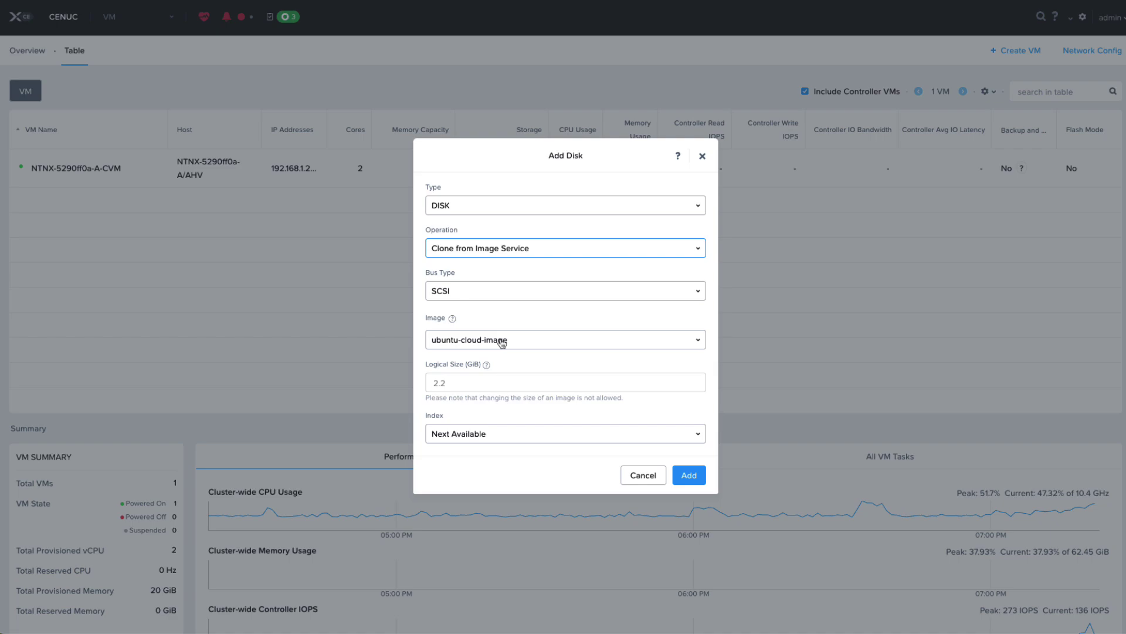
{"action": "left_click", "coordinate": [689, 474]}
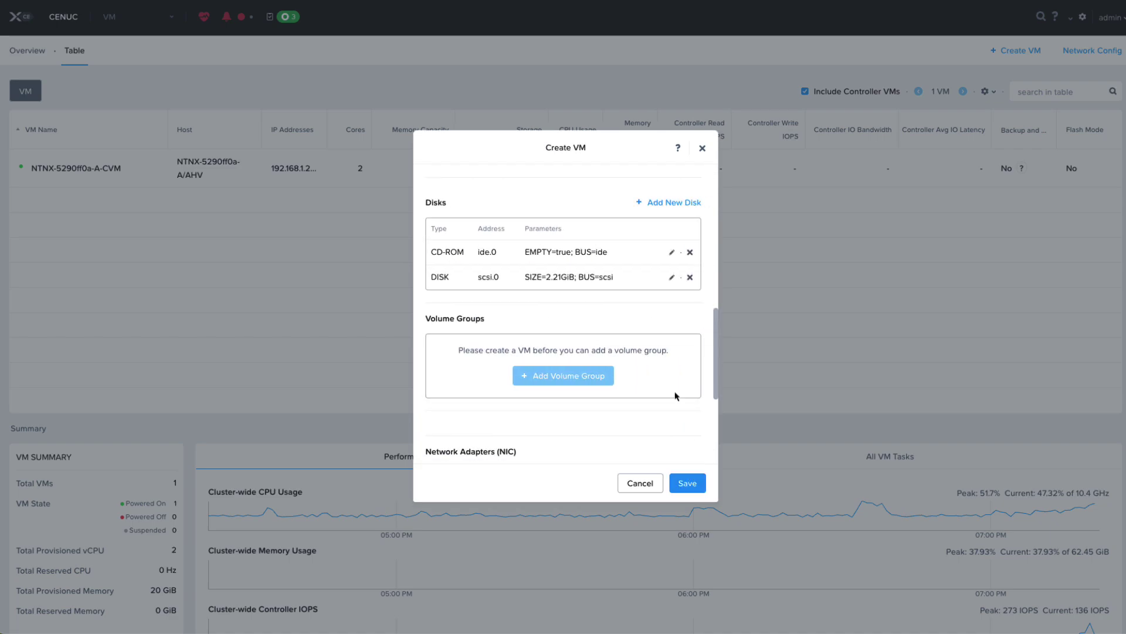
Add a second blank disk of 100 GiB to the VM
{"action": "left_click", "coordinate": [651, 203]}
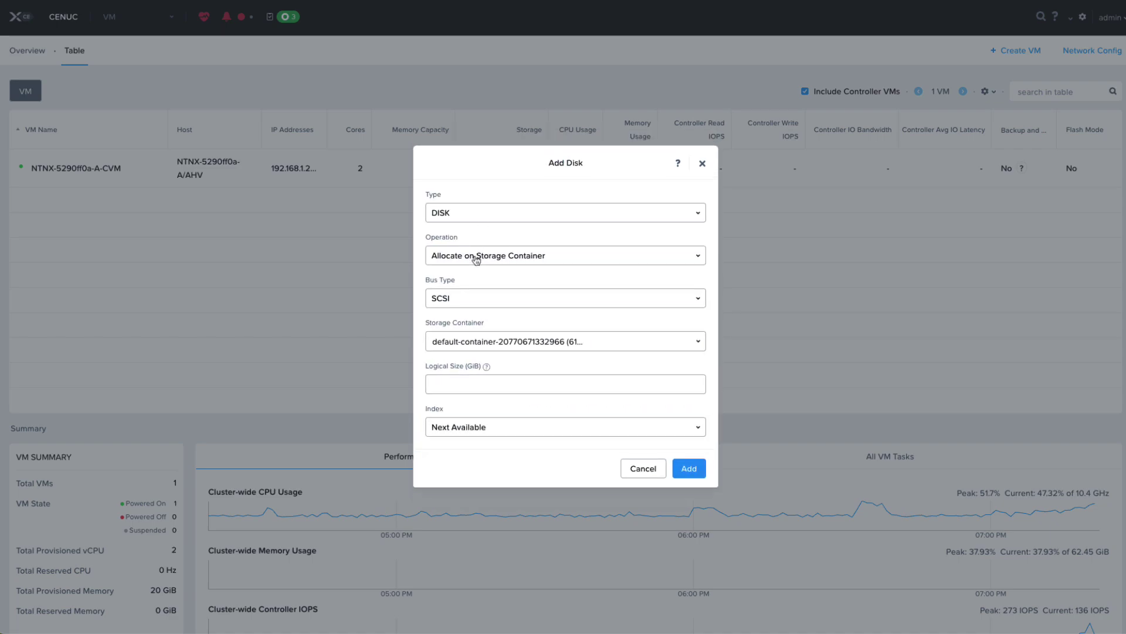
{"action": "left_click", "coordinate": [475, 380]}
{"action": "type", "text": "100"}
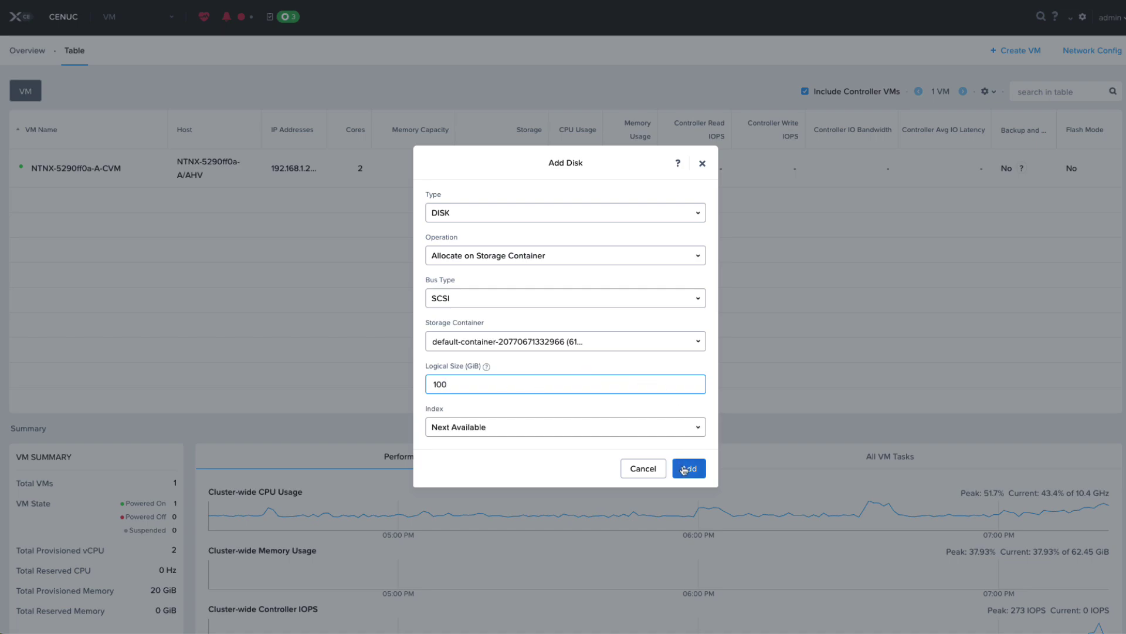
{"action": "left_click", "coordinate": [686, 468]}
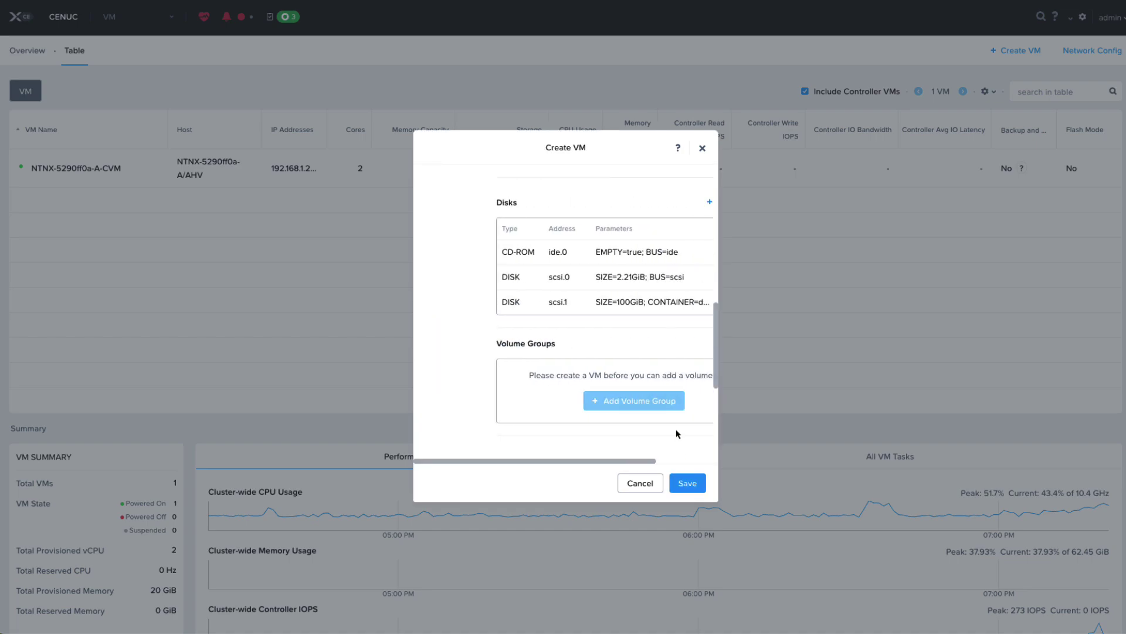
{"action": "scroll", "coordinate": [625, 359], "scroll_direction": "down", "scroll_amount": 2}
Add a NIC on the default subnet, VLAN 0
{"action": "scroll", "coordinate": [626, 359], "scroll_direction": "down", "scroll_amount": 1}
{"action": "left_click", "coordinate": [578, 355]}
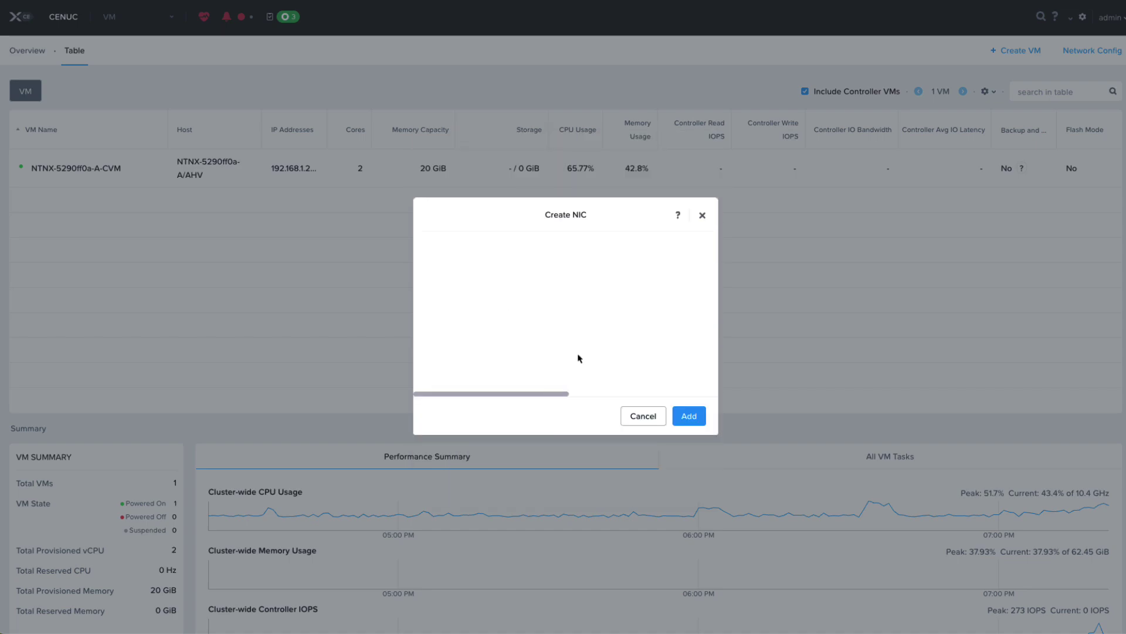
{"action": "left_click", "coordinate": [686, 413]}
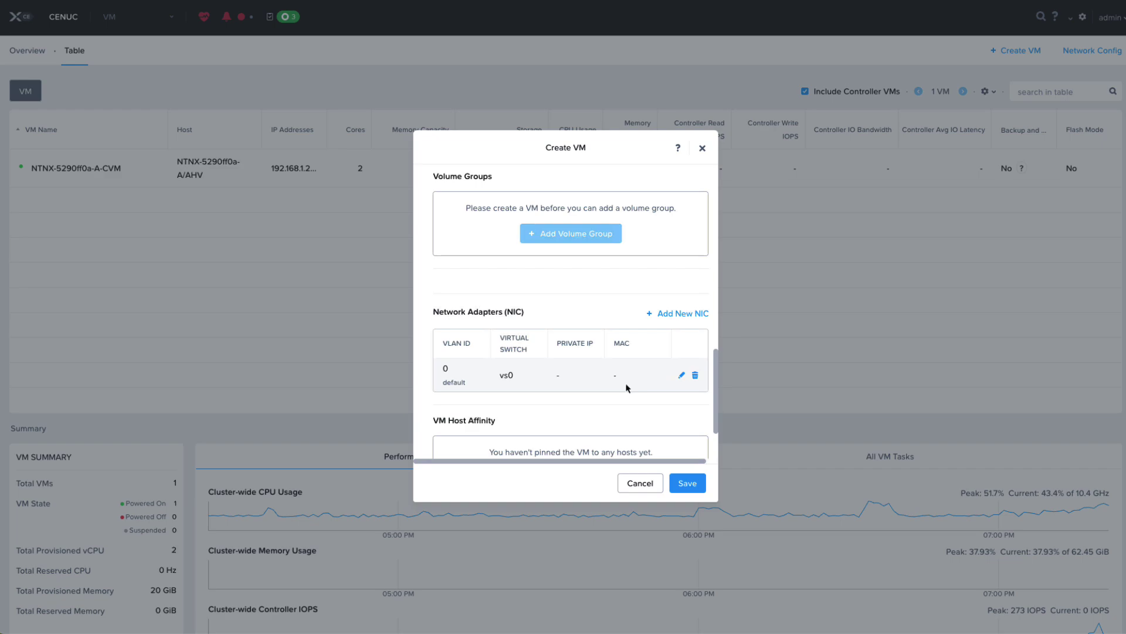
{"action": "scroll", "coordinate": [628, 387], "scroll_direction": "down", "scroll_amount": 2}
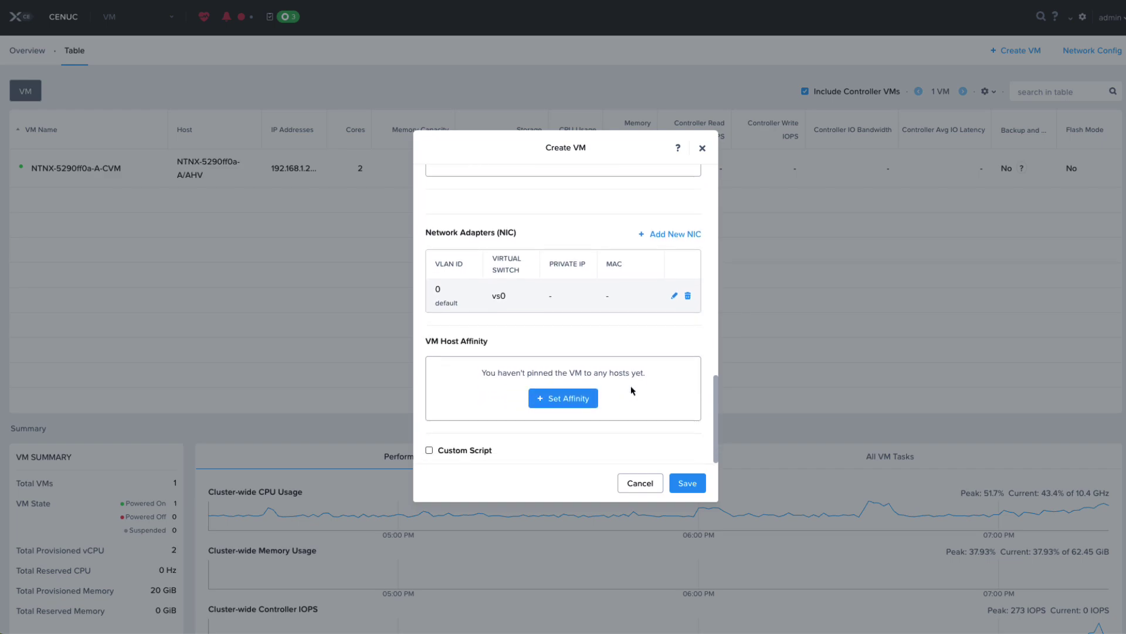
Enable a pasted cloud-init custom script and save the ubuntu VM
{"action": "left_click", "coordinate": [429, 449]}
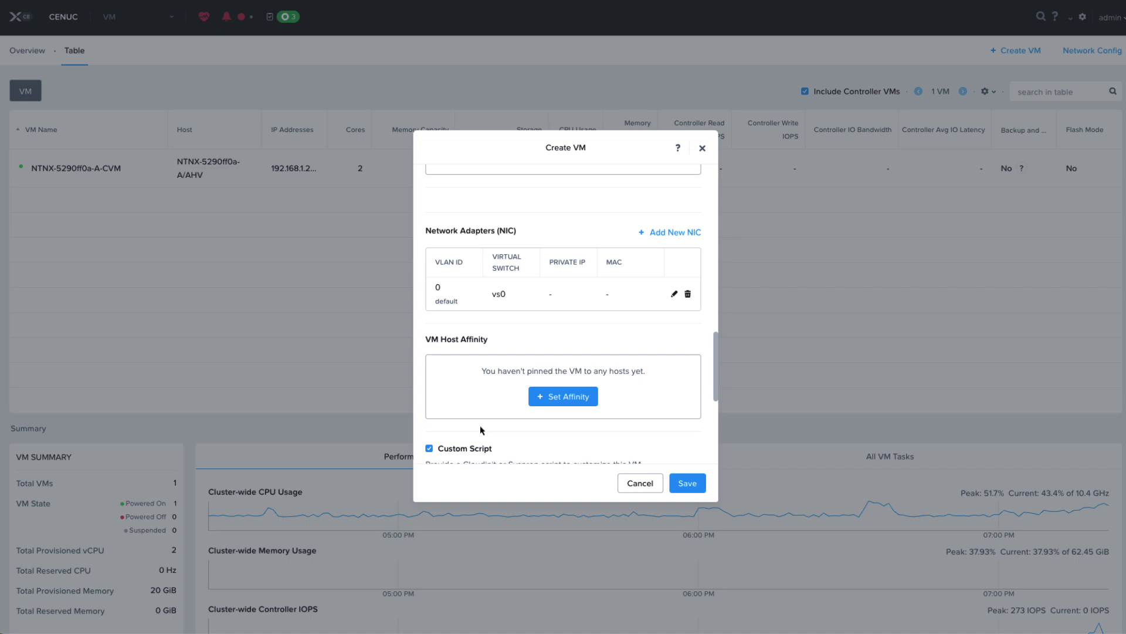
{"action": "scroll", "coordinate": [482, 431], "scroll_direction": "down", "scroll_amount": 2}
{"action": "scroll", "coordinate": [561, 424], "scroll_direction": "down", "scroll_amount": 3}
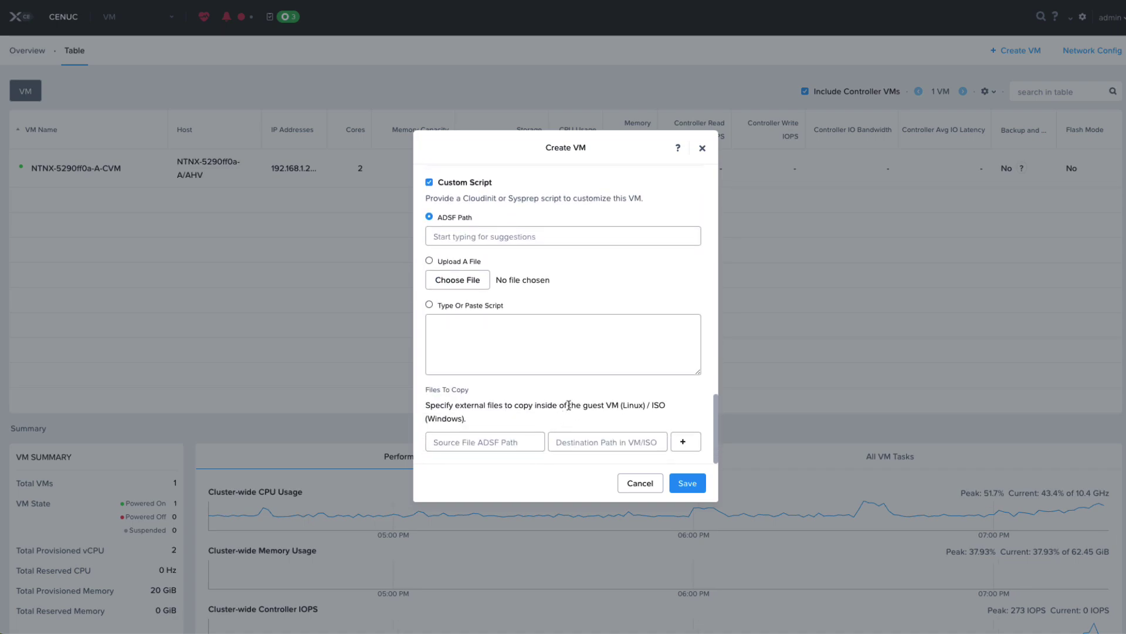
{"action": "left_click", "coordinate": [493, 335]}
{"action": "key", "text": "ctrl+v"}
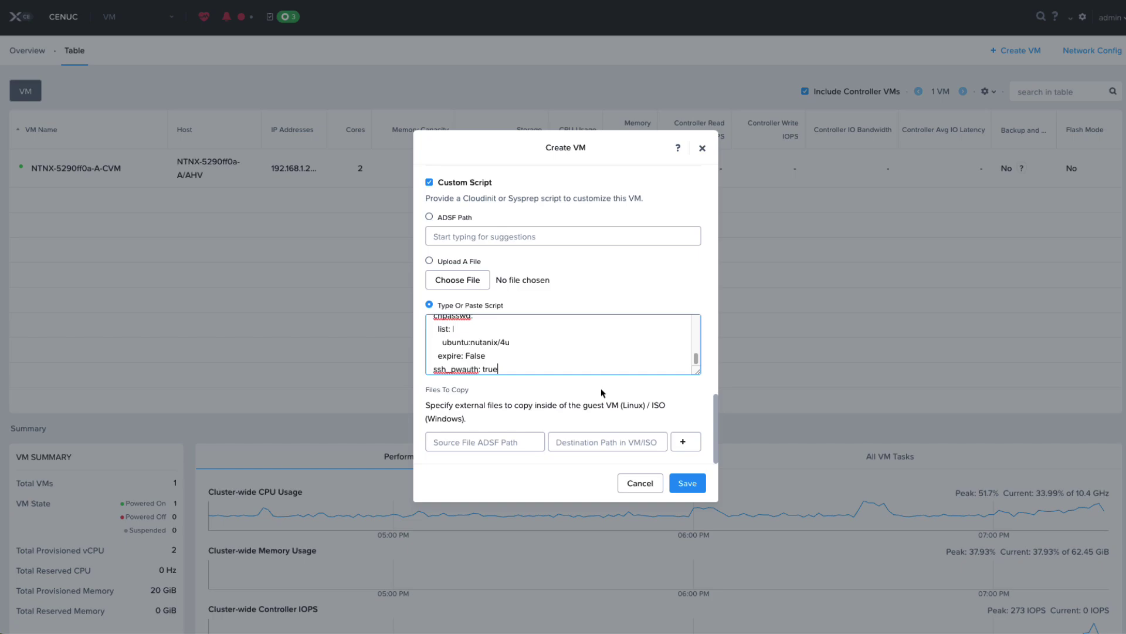
{"action": "left_click", "coordinate": [685, 483]}
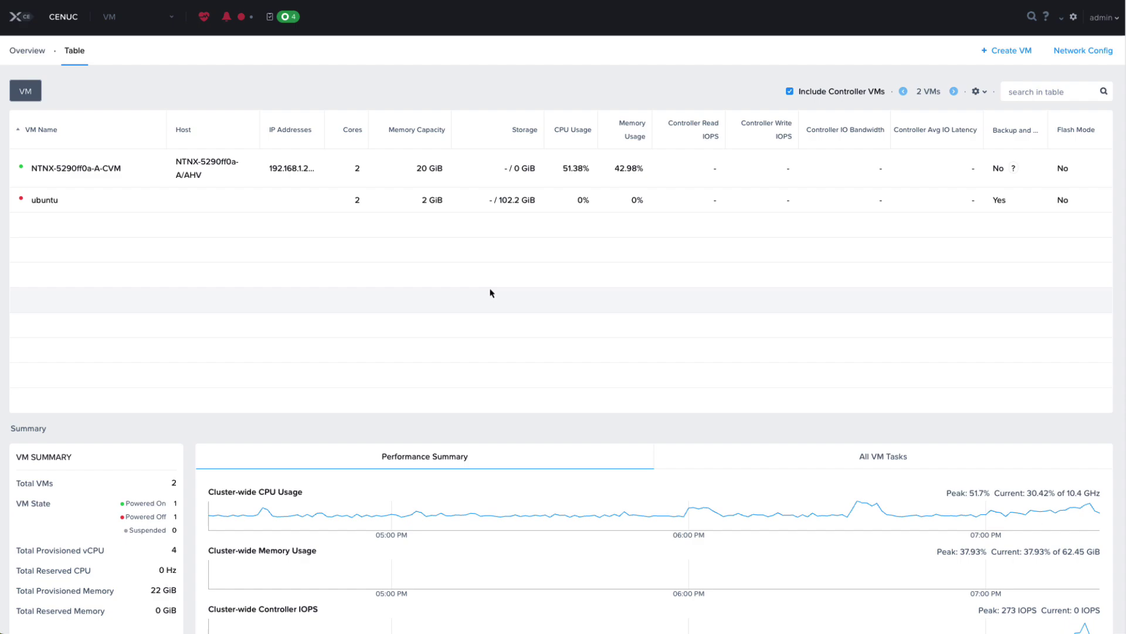
Select the ubuntu VM in the table and power it on
{"action": "left_click", "coordinate": [191, 204]}
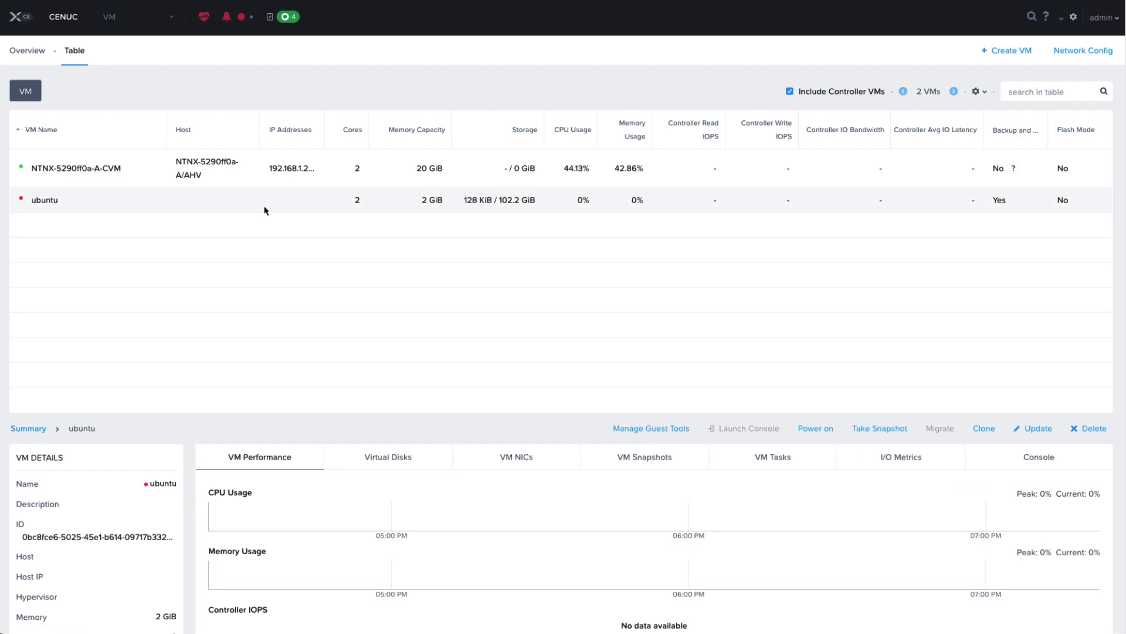
{"action": "left_click", "coordinate": [814, 428]}
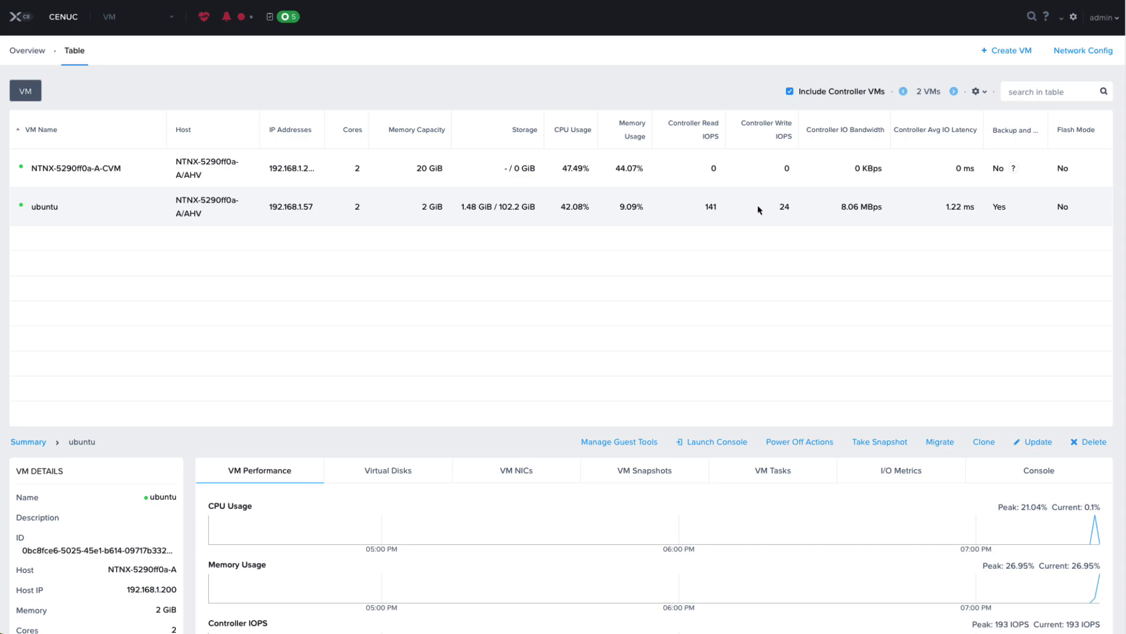
Log into the ubuntu VM's console as user ubuntu to reach the Ubuntu 22.04.4 LTS shell prompt
{"action": "left_click", "coordinate": [725, 440]}
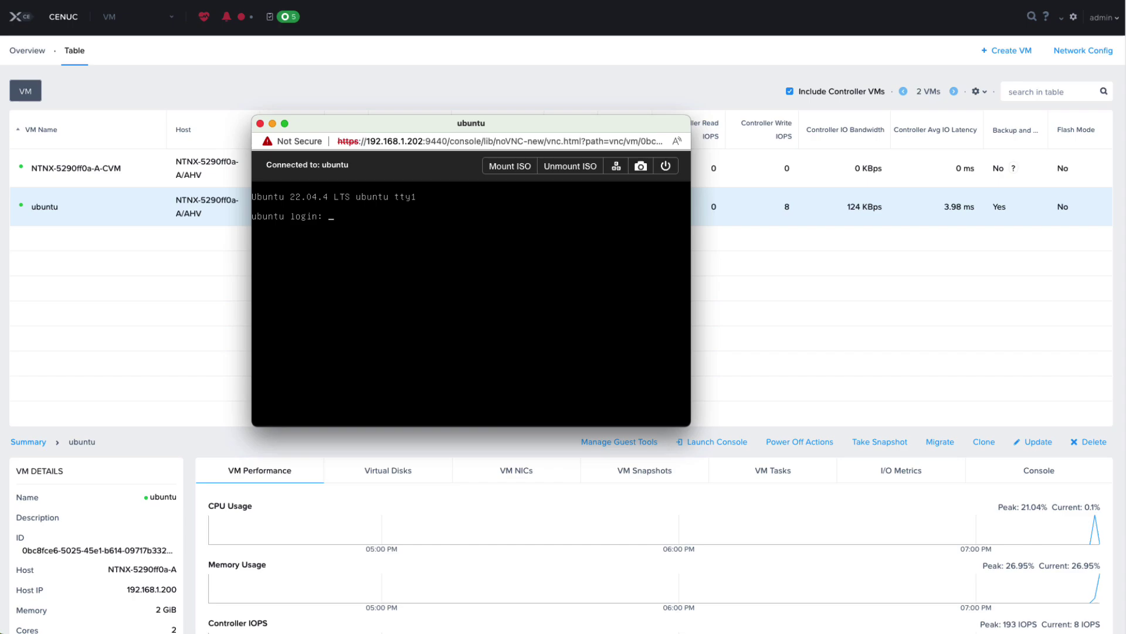
{"action": "type", "text": "ubuntu"}
{"action": "key", "text": "Return"}
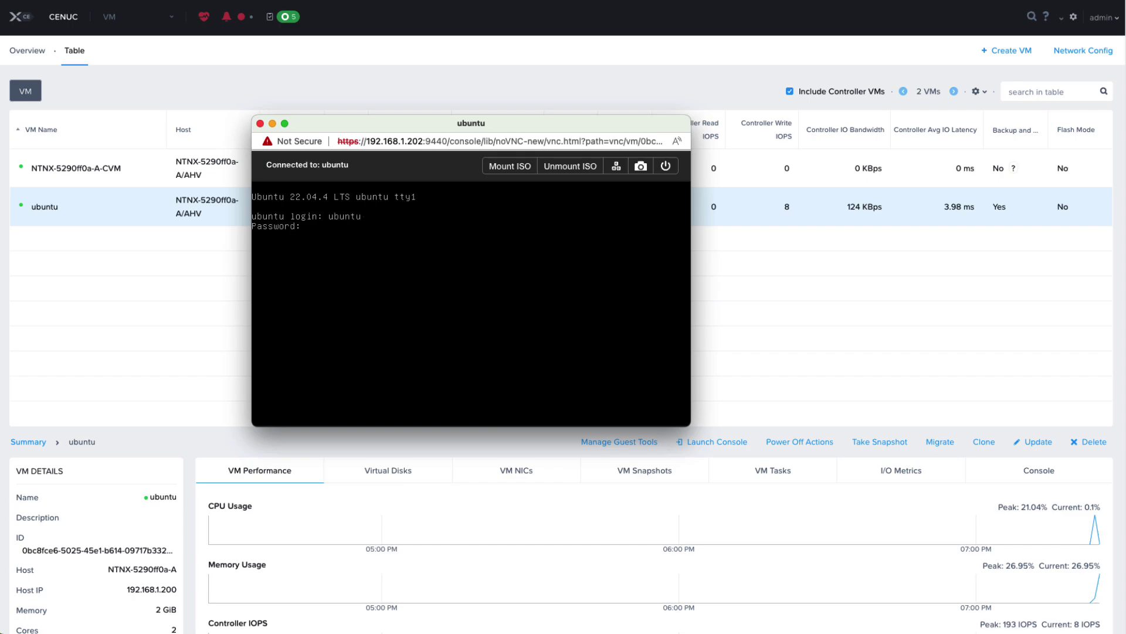
{"action": "key", "text": "Return"}
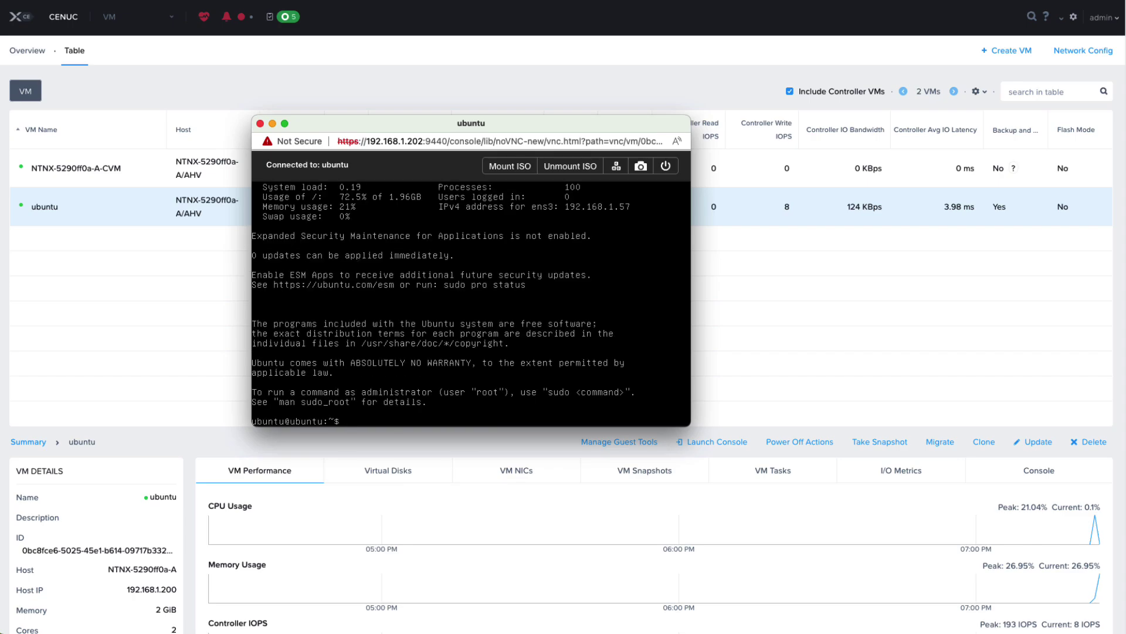